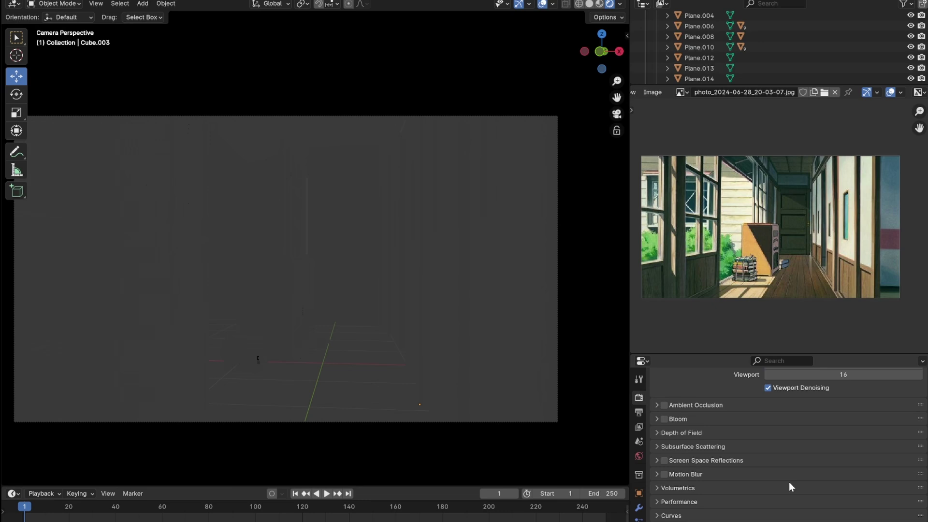
Enable Ambient Occlusion and Bloom in the render settings, comparing the corridor's shading with Ambient Occlusion off and on
scroll(788, 482, up, 3)
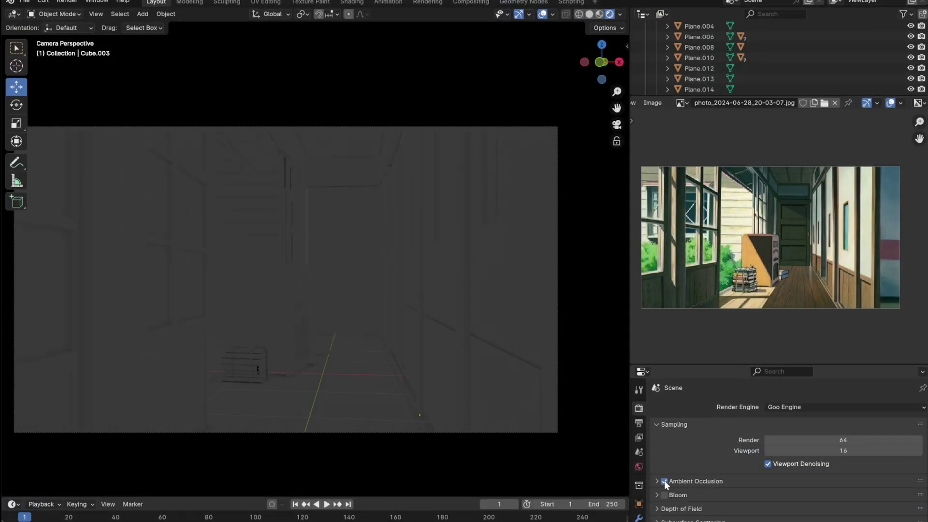
click(653, 481)
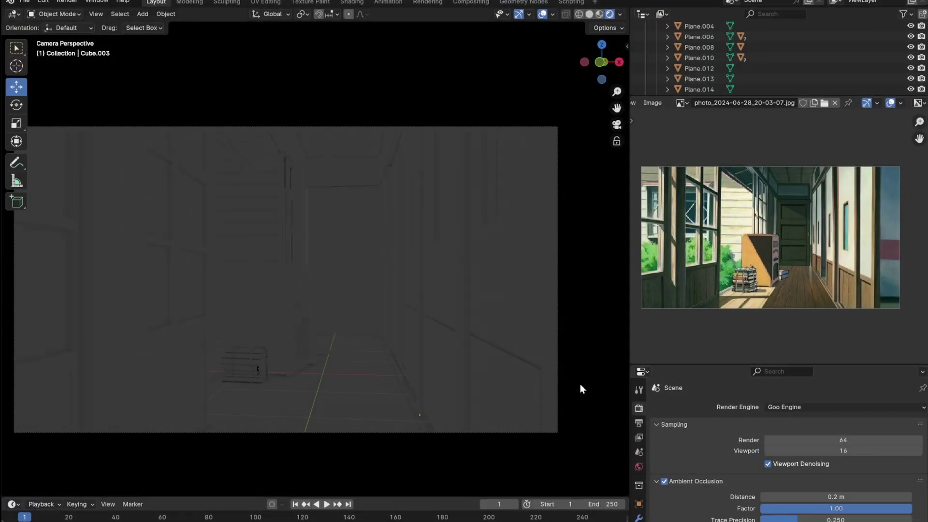
scroll(352, 219, up, 5)
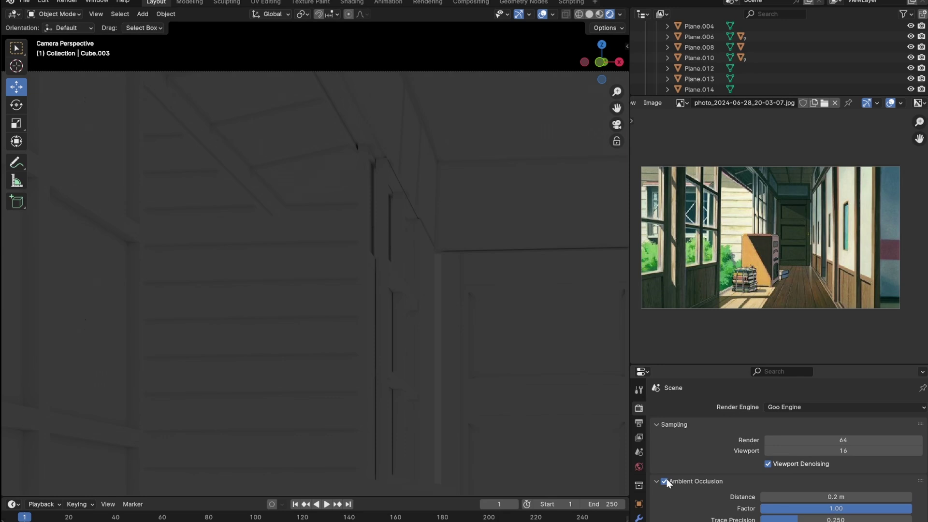
click(664, 481)
click(664, 481)
scroll(431, 241, down, 5)
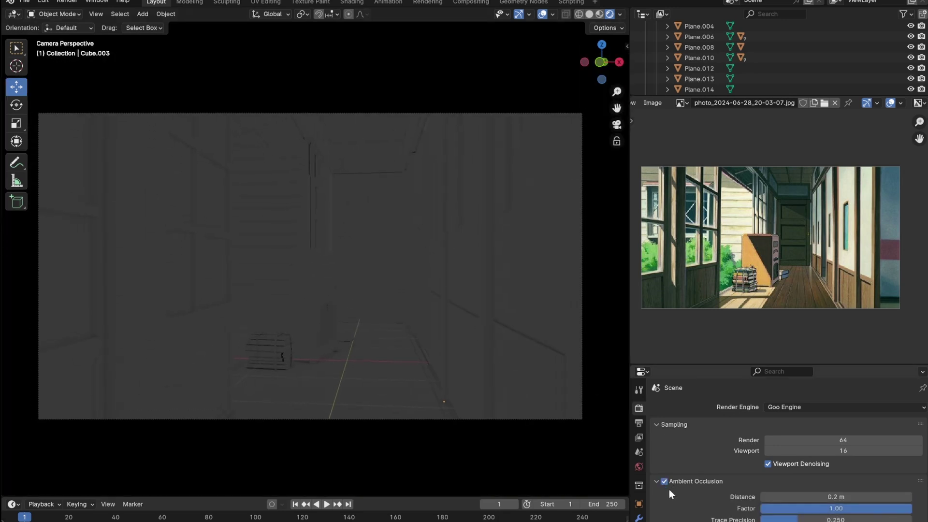
click(656, 482)
scroll(681, 469, down, 3)
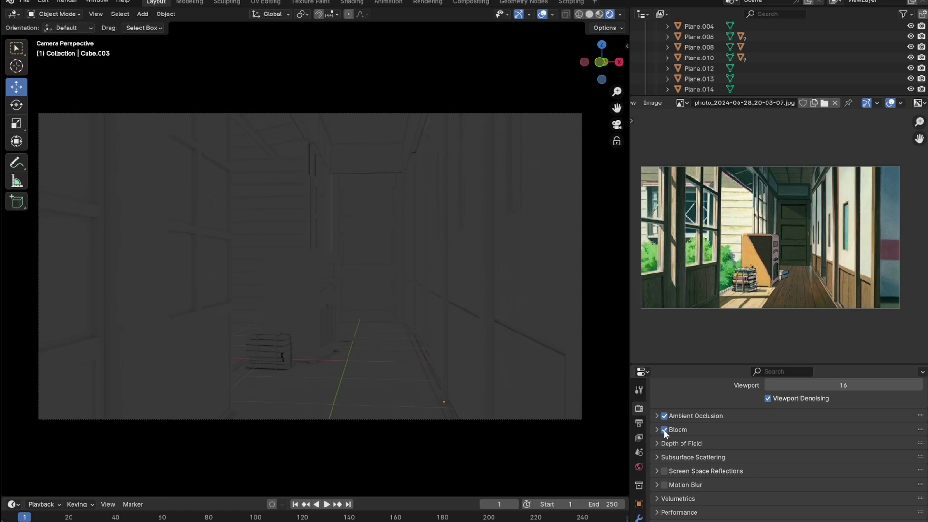
Add a point light, place it just above the cabinet's outer upper corner, and check it through the camera
middle_drag(416, 271, 389, 287)
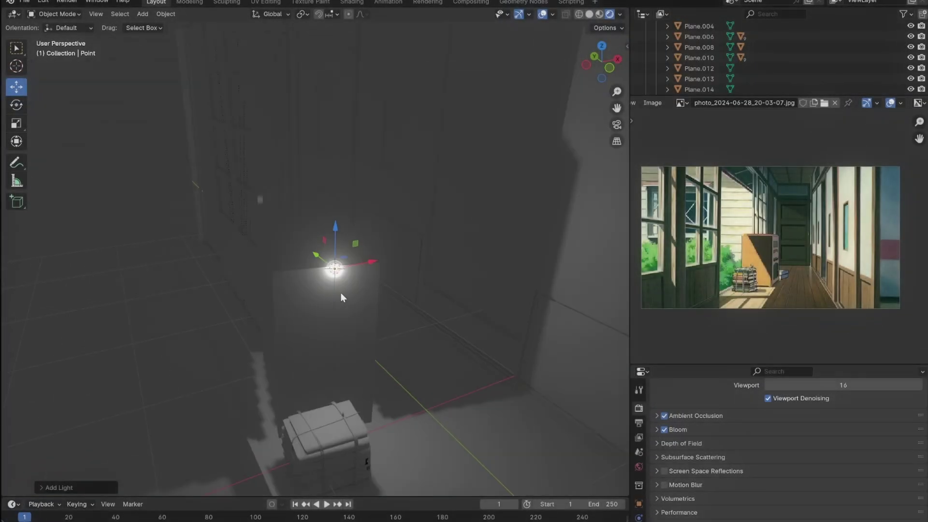
middle_drag(341, 293, 291, 271)
key(g)
click(191, 232)
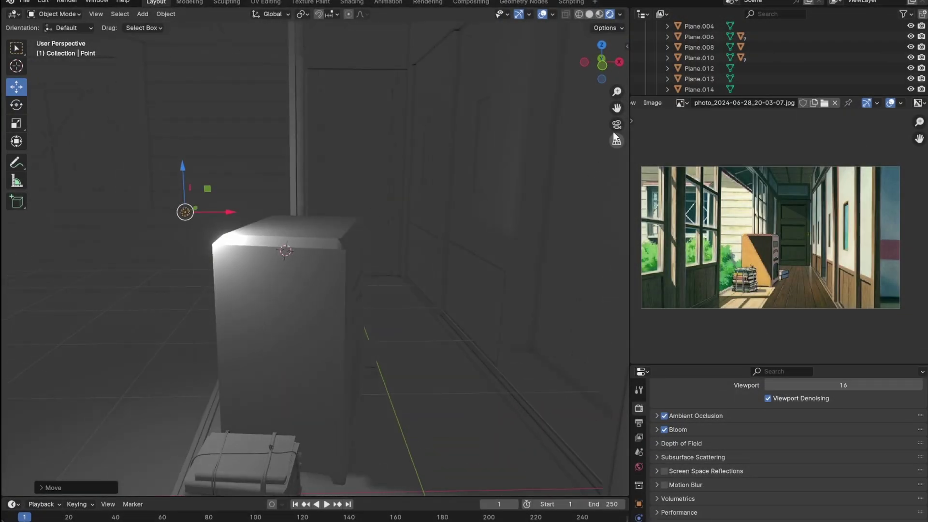
click(616, 126)
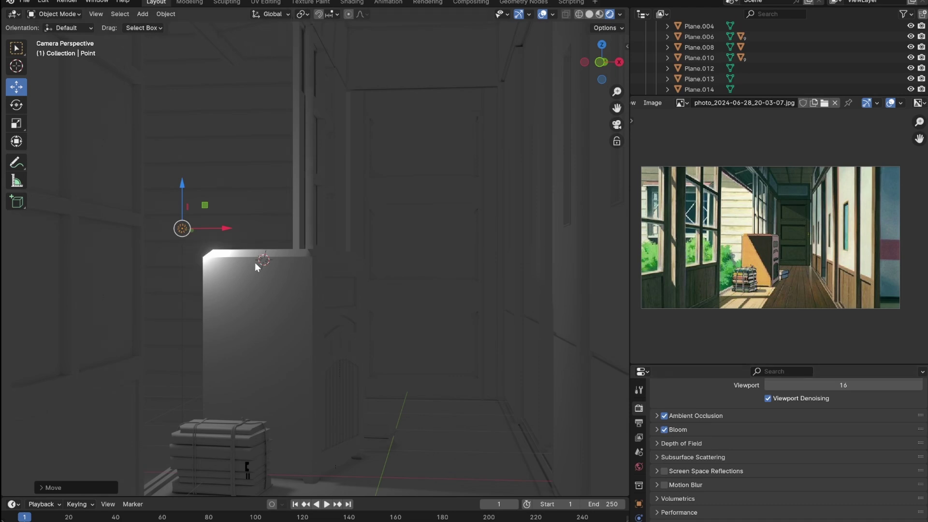
scroll(254, 262, up, 2)
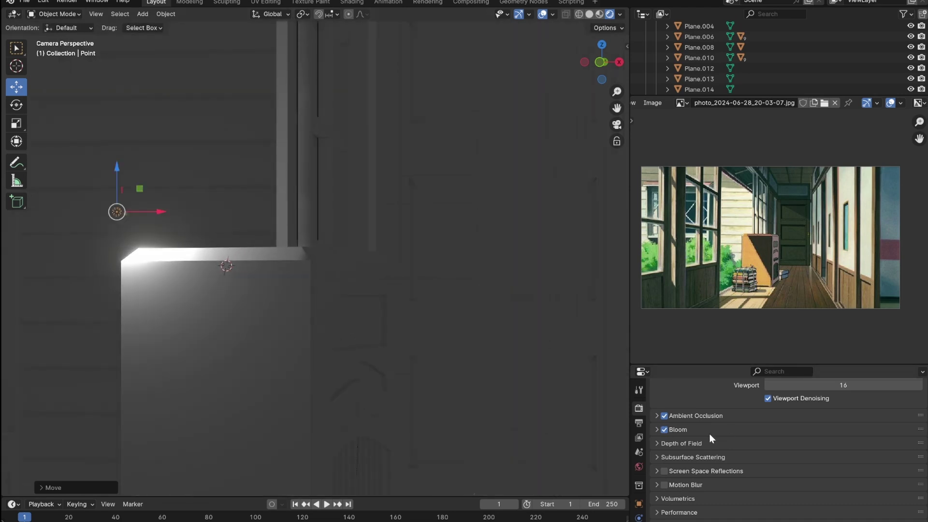
Reveal the Bloom values and increase the Ambient Occlusion distance to about 0.62 m
click(470, 3)
click(155, 2)
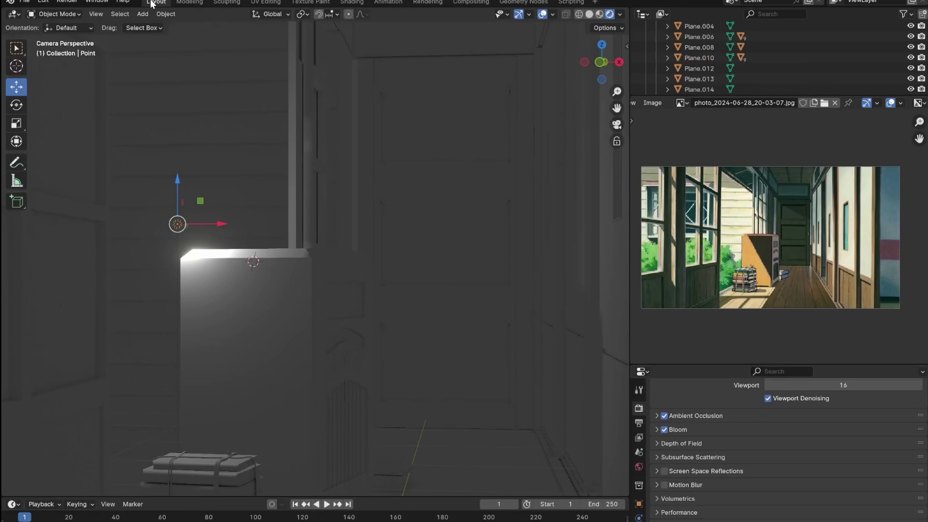
click(657, 429)
scroll(442, 300, down, 3)
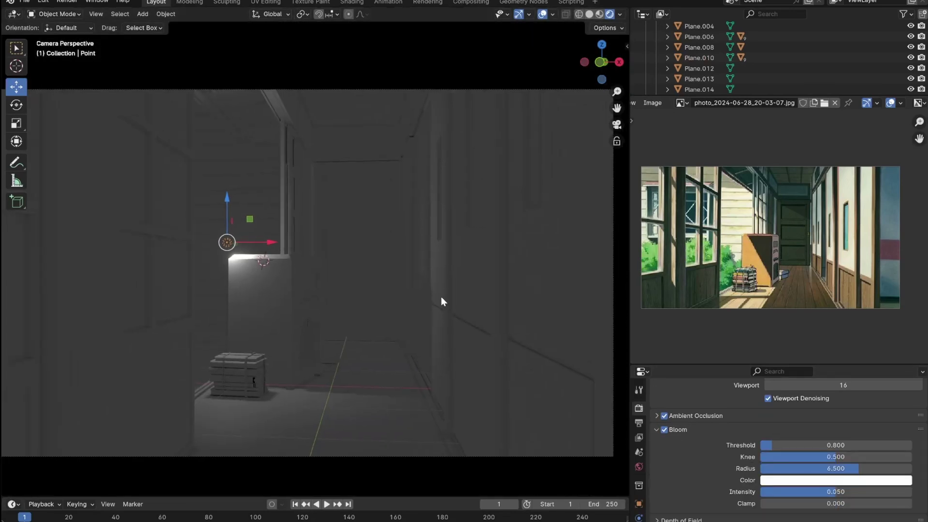
click(691, 415)
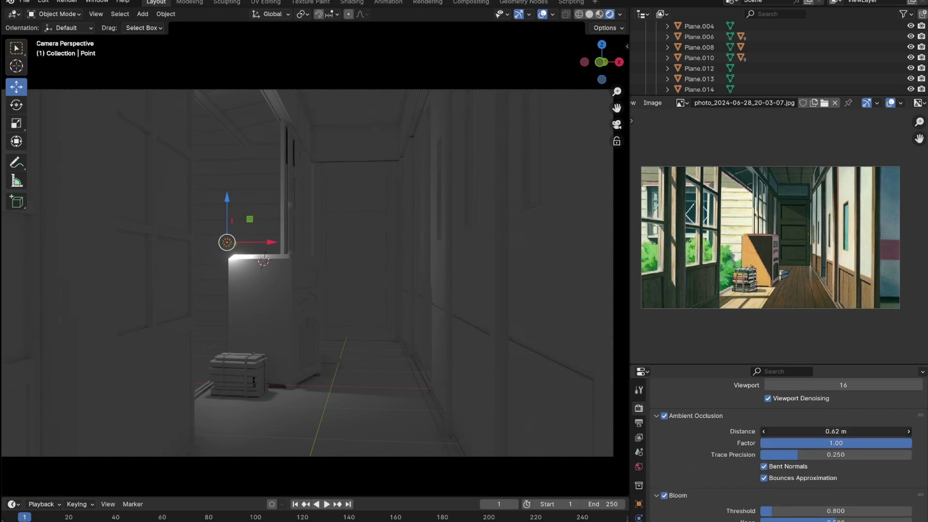
Try lowering the Bloom threshold to about 0.084
click(698, 416)
mouse_move(806, 446)
mouse_down()
mouse_move(794, 446)
mouse_move(925, 446)
mouse_move(794, 445)
mouse_up()
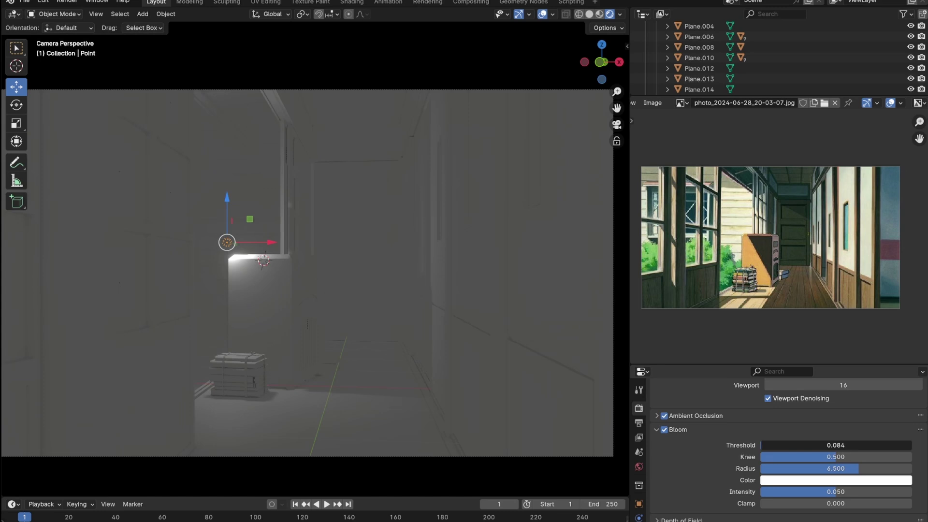
click(656, 430)
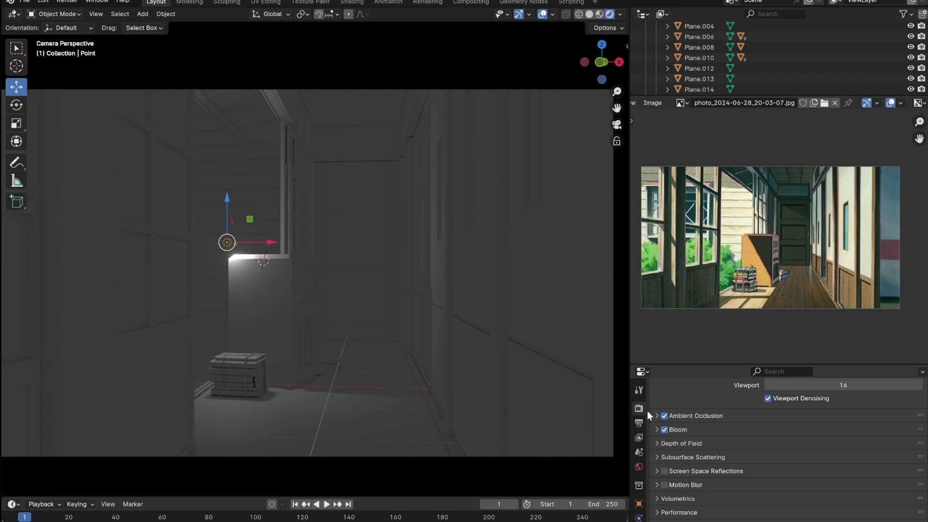
Set the shadow cascade size to 4096 px, moving the light back and forth above the cabinet to check its shadows
scroll(732, 434, down, 4)
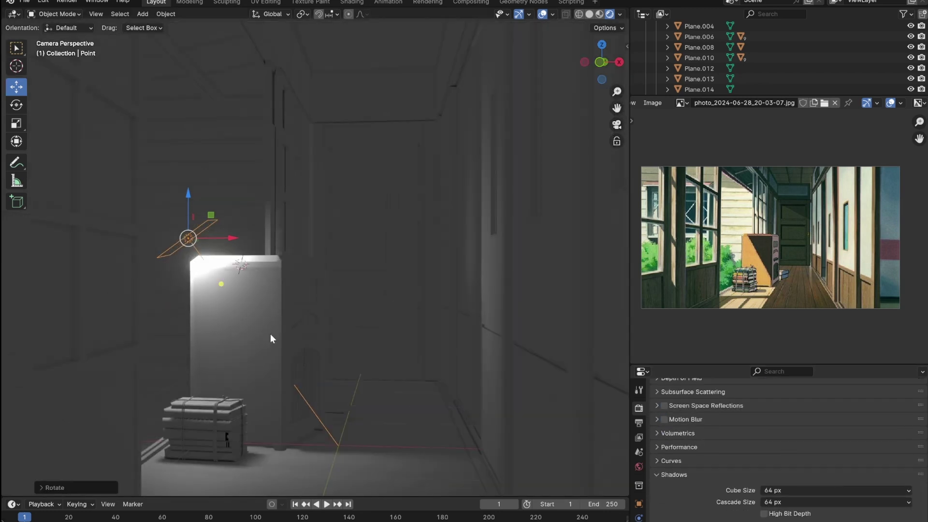
drag(196, 242, 251, 236)
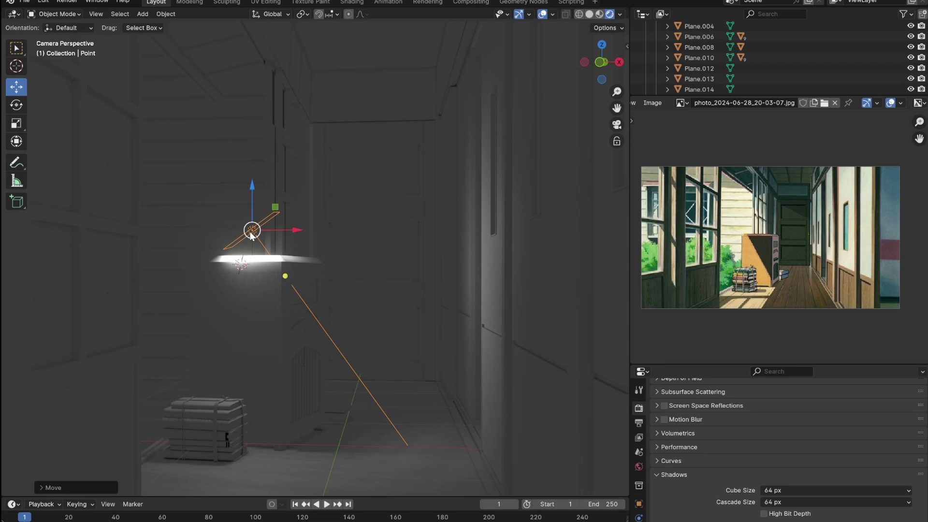
click(768, 502)
click(773, 489)
drag(248, 232, 171, 228)
key(g)
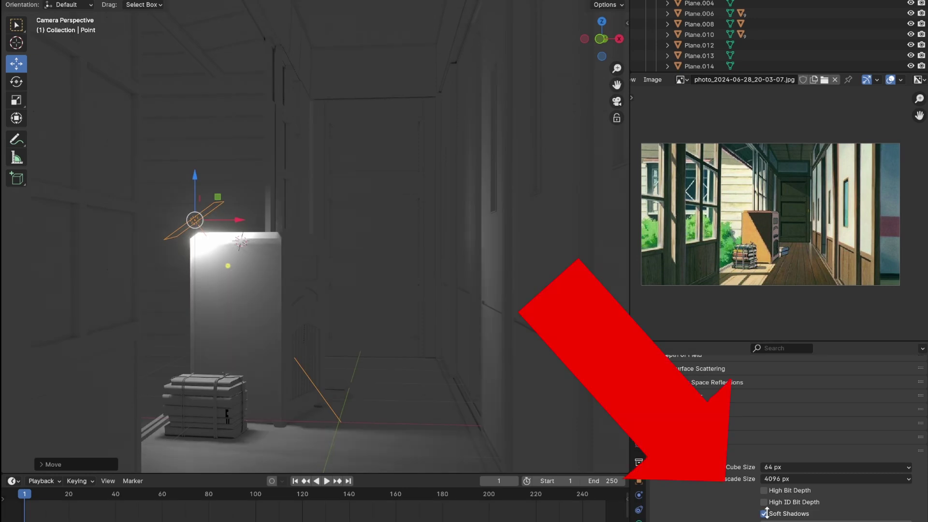
Turn off Soft Shadows, comparing the light's shadows with the option on and off
click(764, 513)
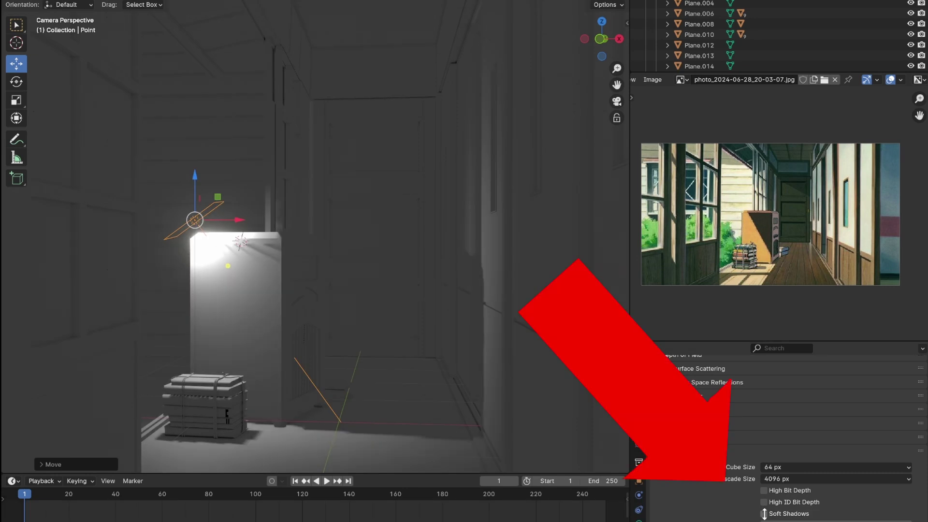
click(763, 513)
click(764, 513)
scroll(411, 297, down, 4)
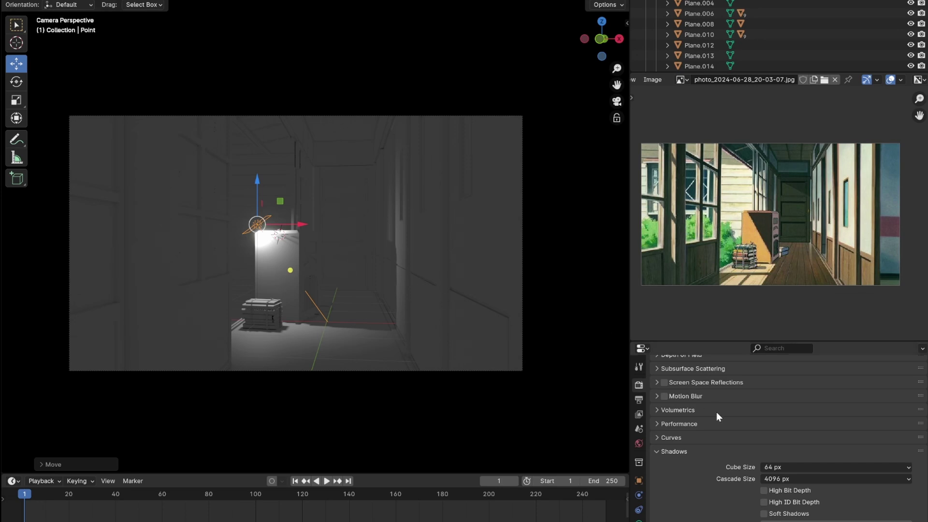
Review the color management display devices and choose sRGB
scroll(716, 412, down, 7)
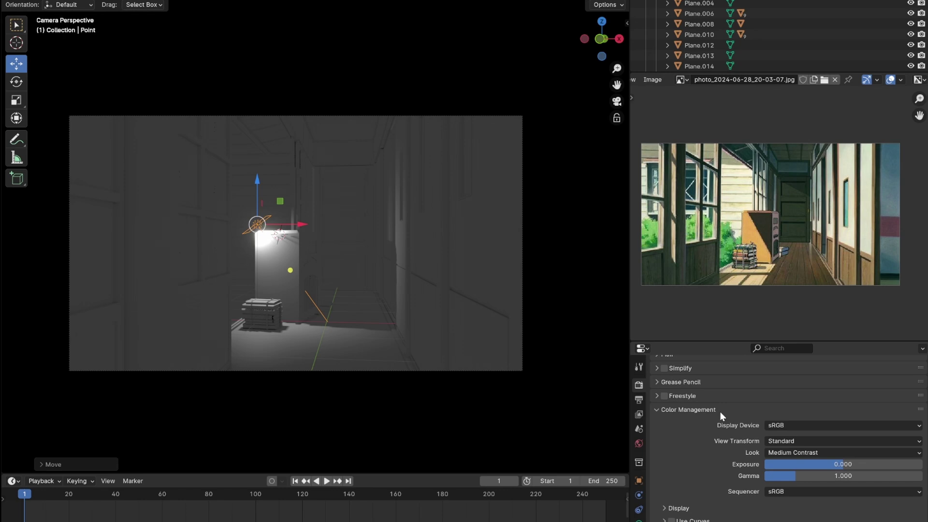
click(772, 423)
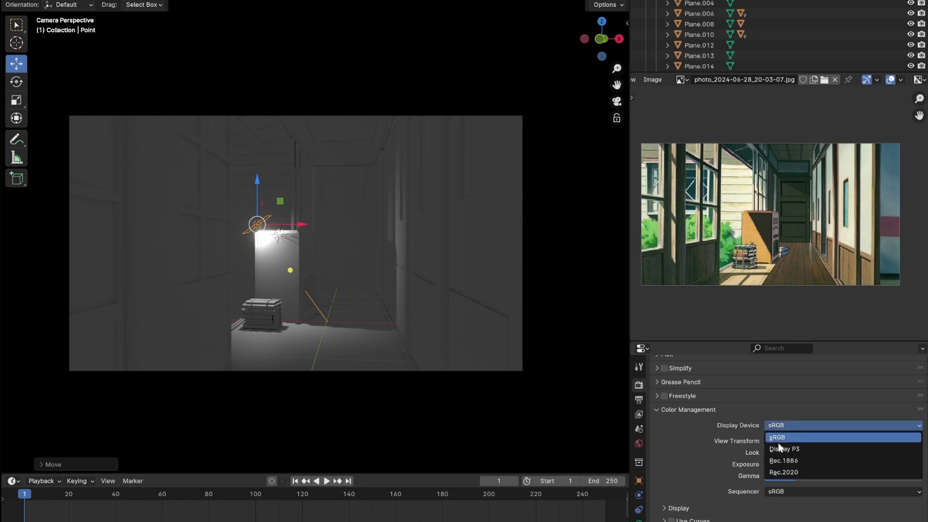
click(781, 442)
click(782, 425)
click(787, 436)
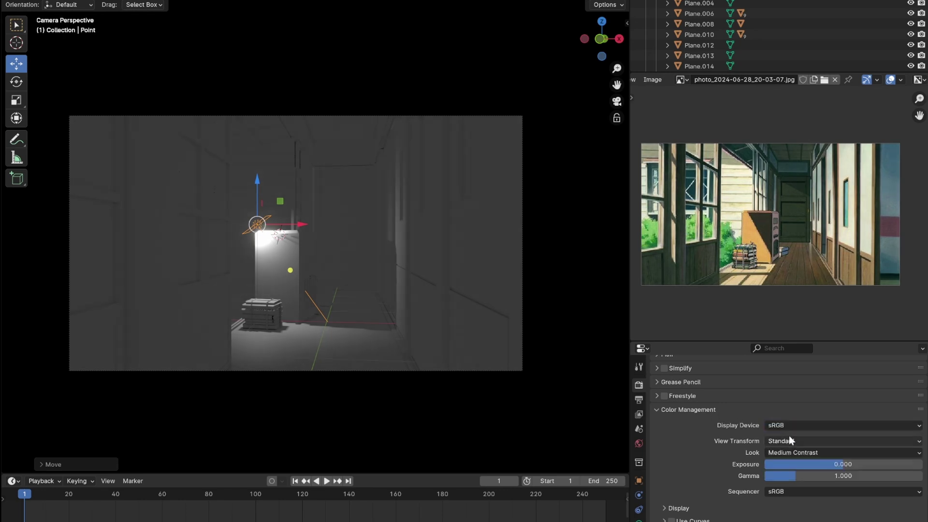
Try the AgX view transform on the lit corridor scene
click(810, 440)
click(795, 463)
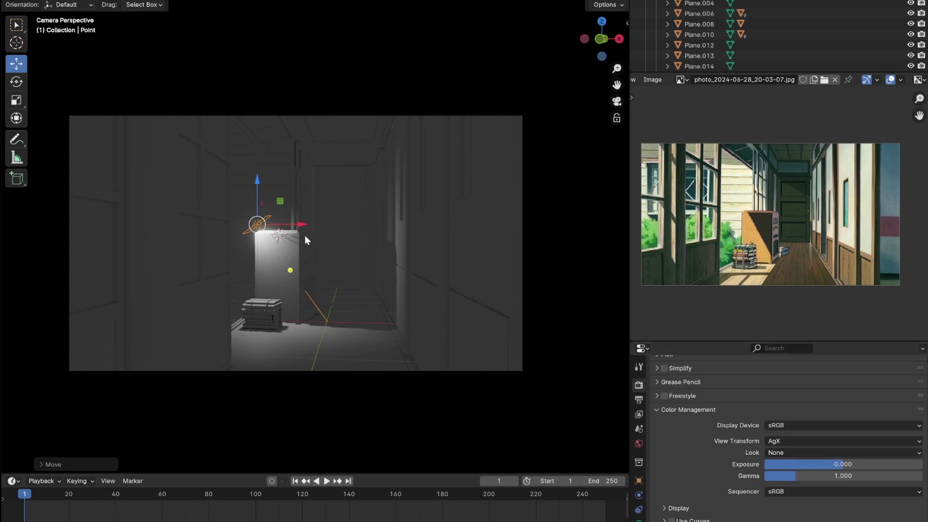
scroll(394, 329, up, 1)
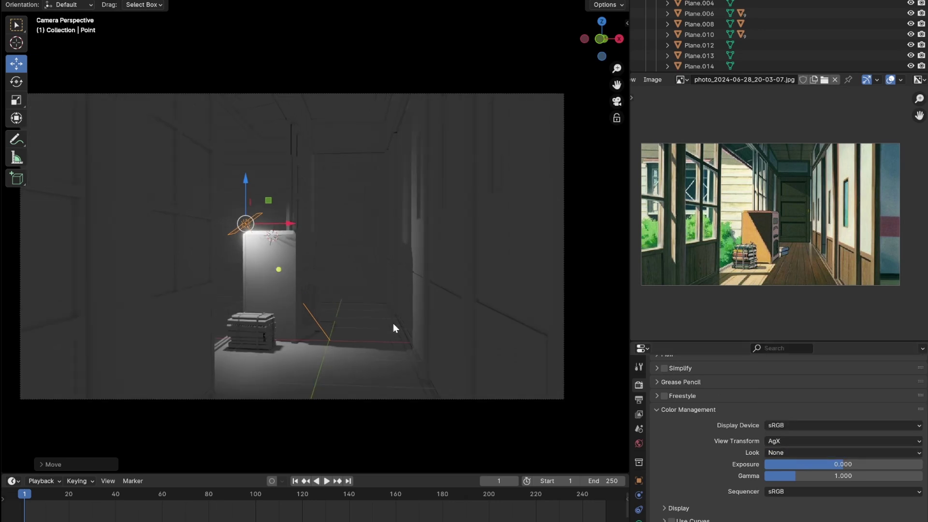
Set the color management view transform to Standard
click(799, 428)
click(794, 428)
click(781, 442)
click(783, 454)
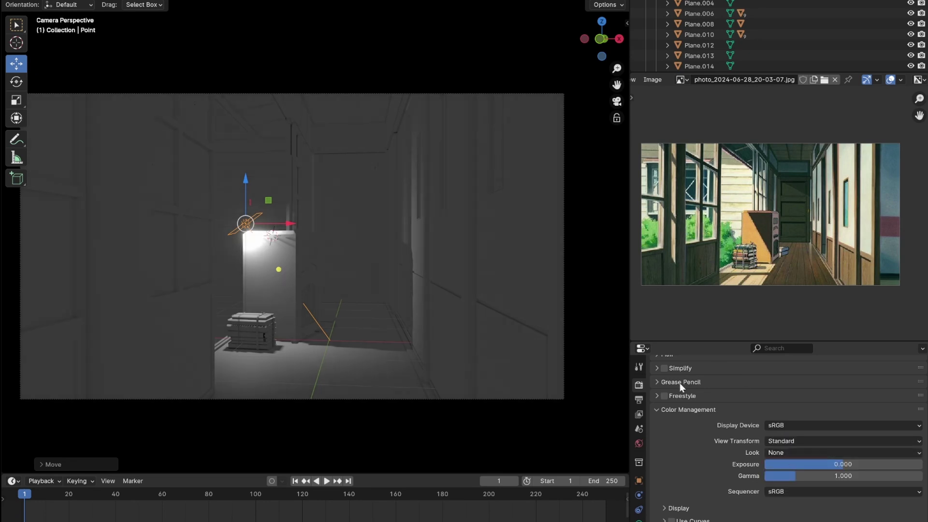
Open the finished, coloured version of the corridor scene from the recent files and look over its model
click(26, 0)
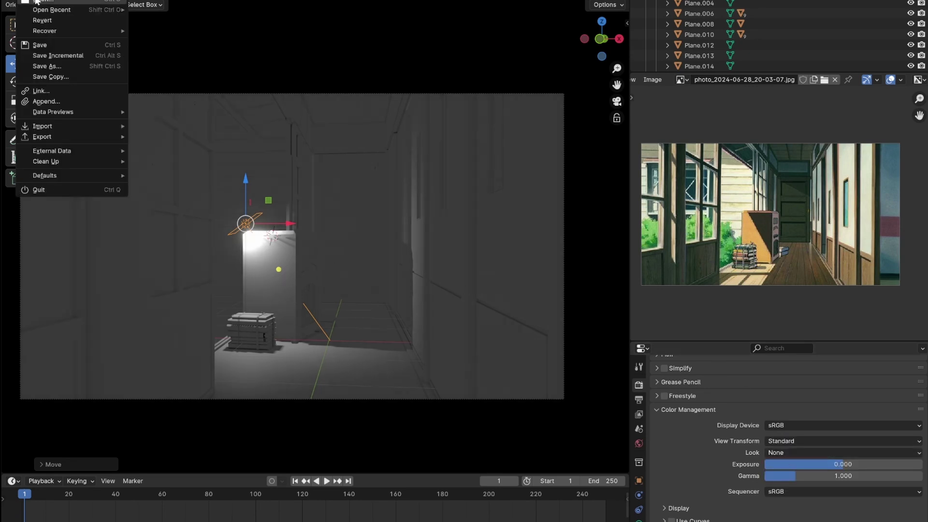
mouse_move(85, 10)
key(Return)
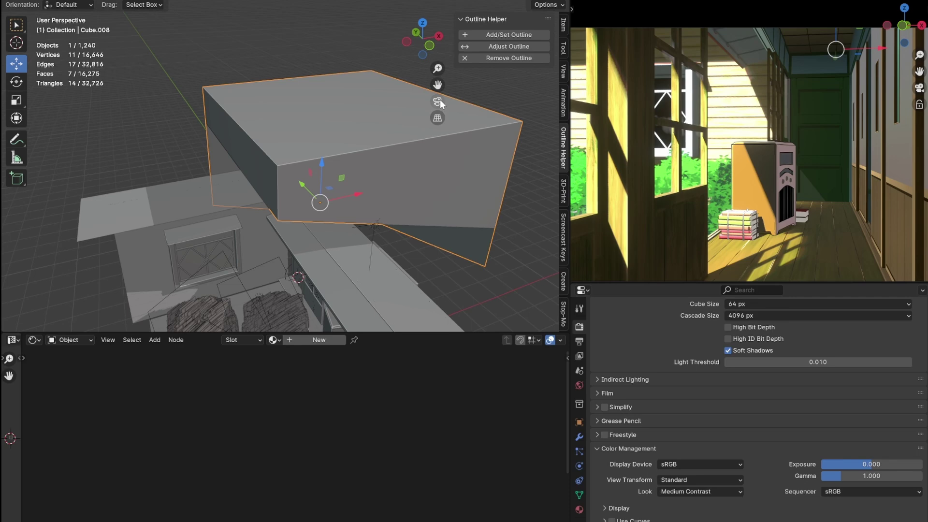
click(438, 100)
middle_drag(422, 117, 402, 126)
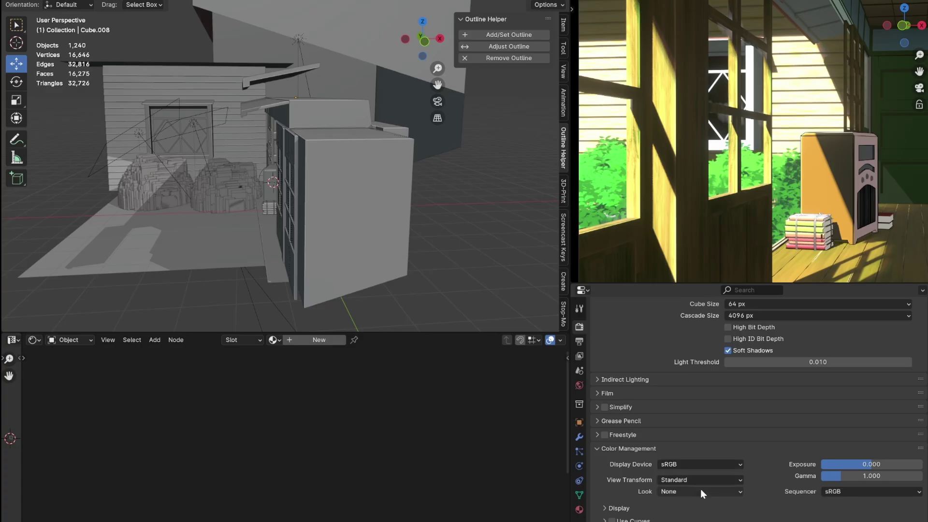
Set the color management look to Medium Contrast and check the contrast in the finished scene's camera view
click(699, 492)
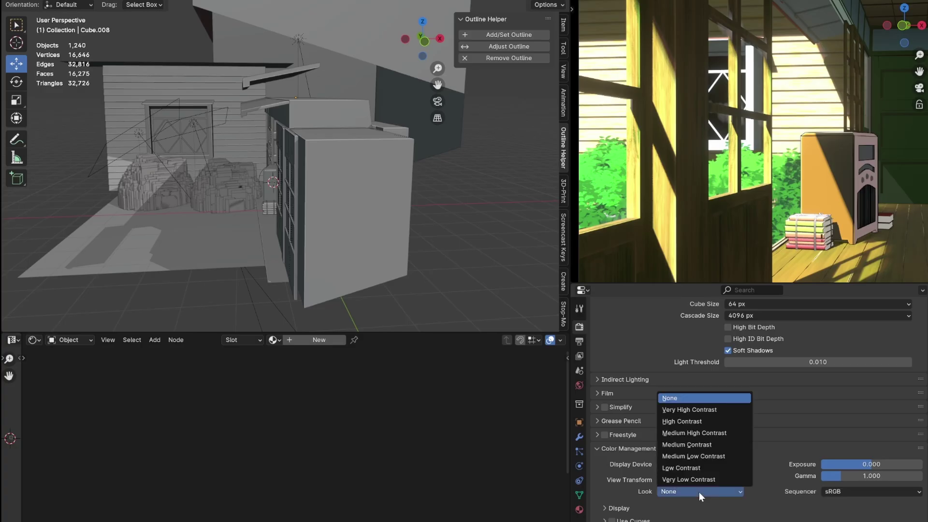
click(695, 444)
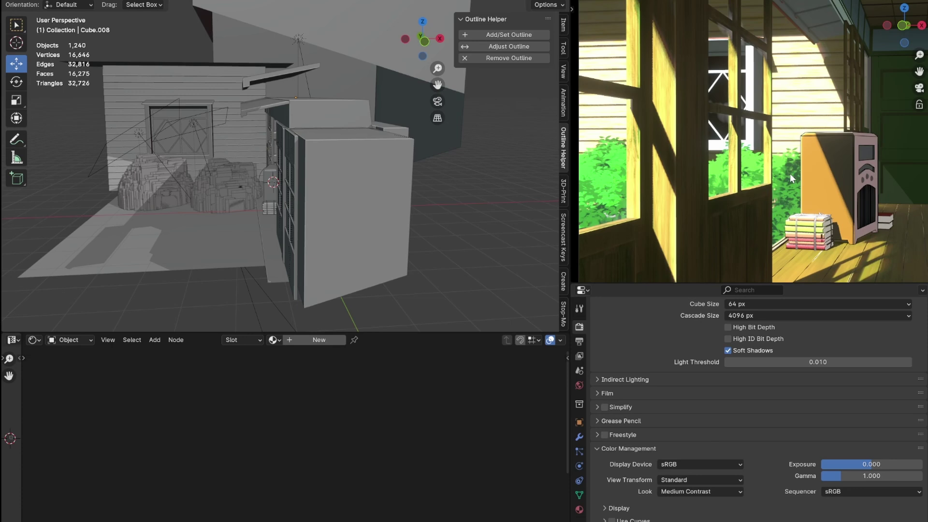
shift+middle_drag(789, 173, 715, 185)
scroll(685, 150, down, 2)
scroll(715, 185, up, 1)
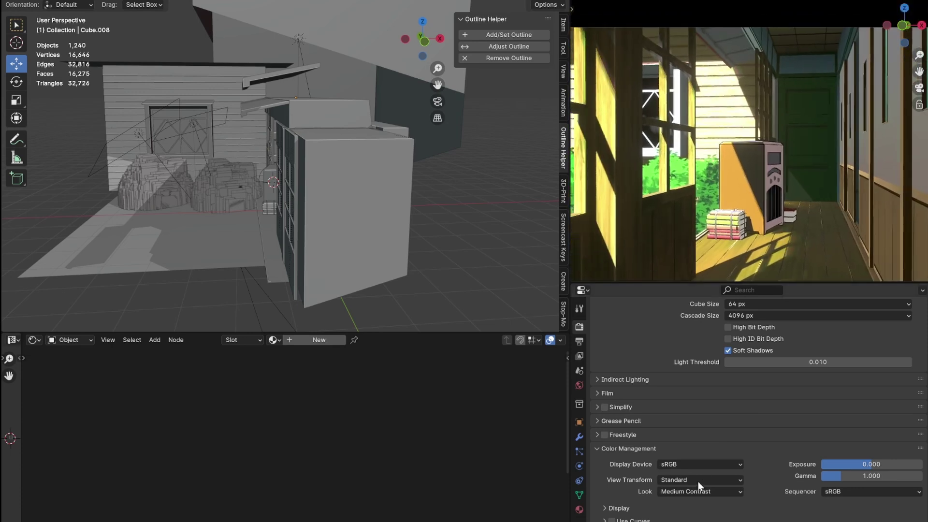
click(693, 493)
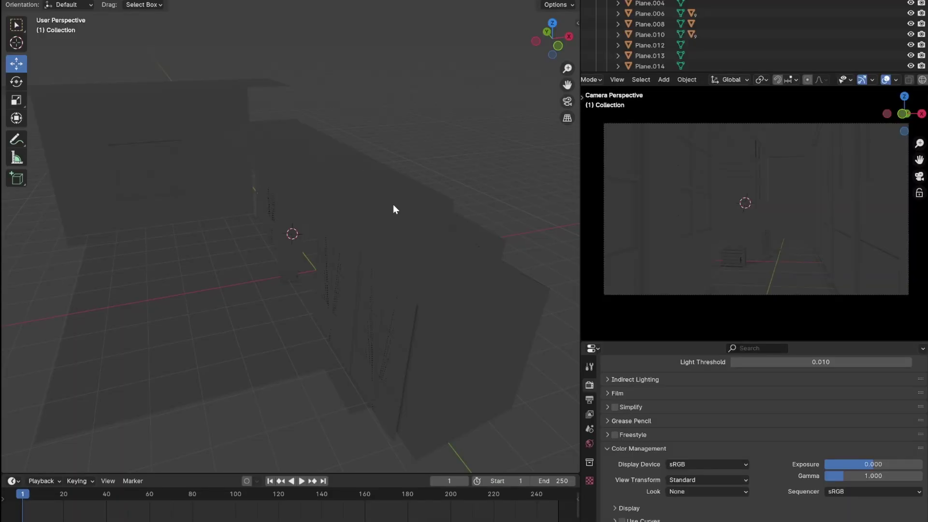
Add a sun light to the uncoloured corridor scene and position it above the building
key(shift+a)
mouse_move(413, 175)
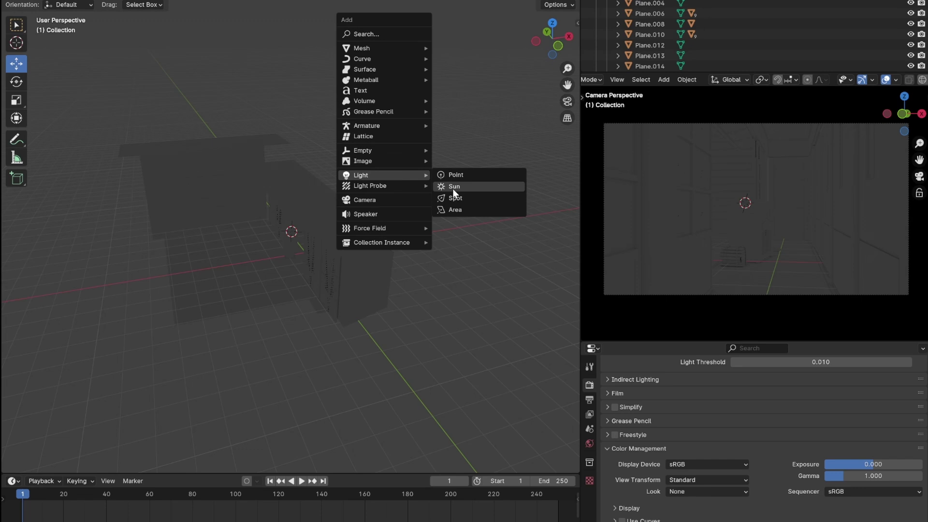
click(452, 188)
click(371, 78)
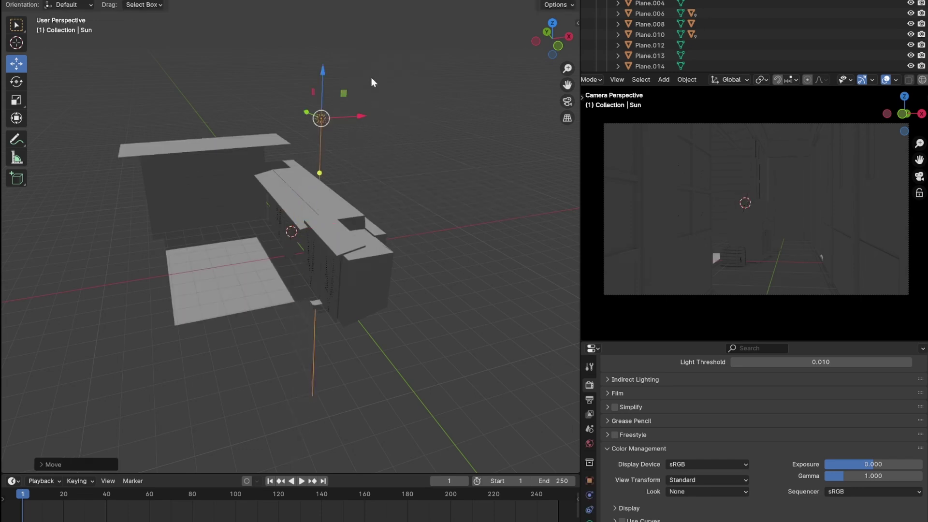
Rotate the sun light about the global Y and Z axes so its light falls diagonally into the corridor like the reference
middle_drag(371, 78, 430, 116)
key(r)
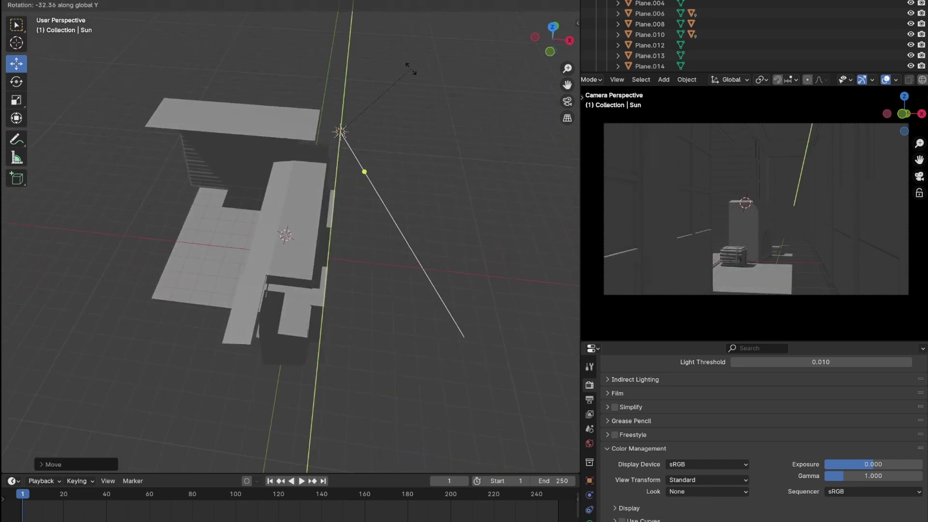
click(409, 66)
key(r)
key(z)
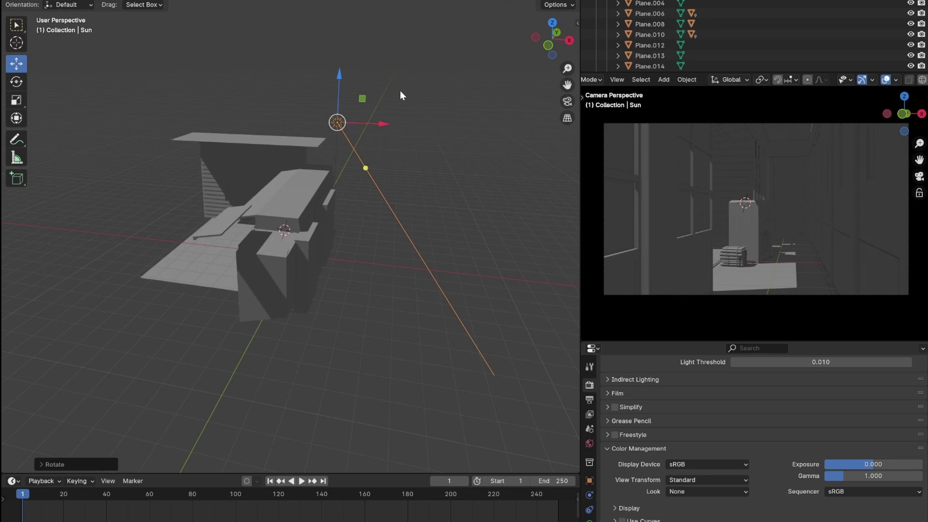
shift+middle_drag(448, 166, 416, 256)
scroll(386, 190, up, 2)
scroll(391, 184, down, 1)
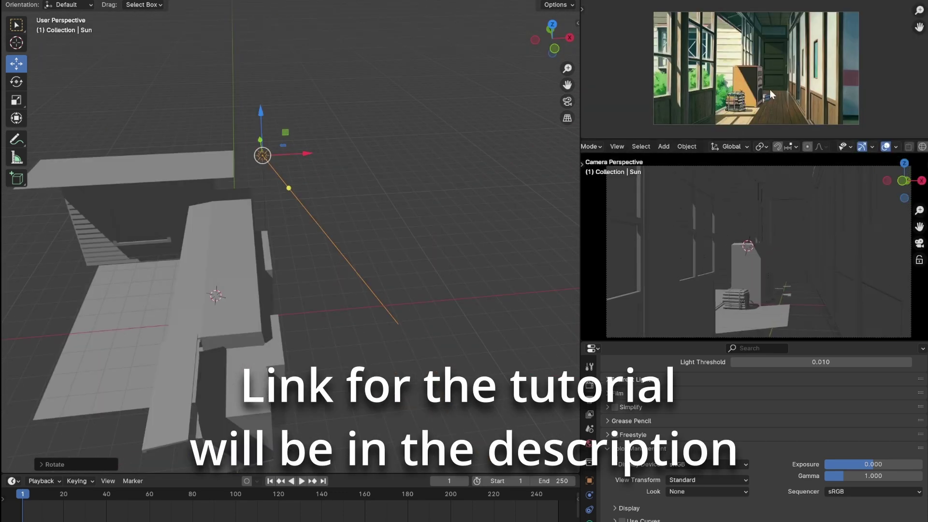
scroll(772, 52, up, 2)
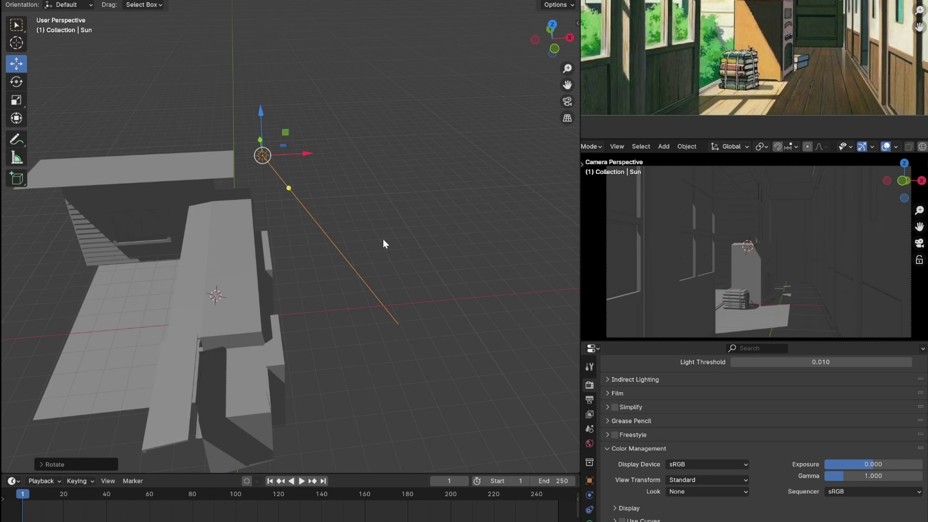
Set the sun light's strength to 3
middle_drag(195, 166, 309, 183)
click(589, 518)
scroll(837, 459, up, 5)
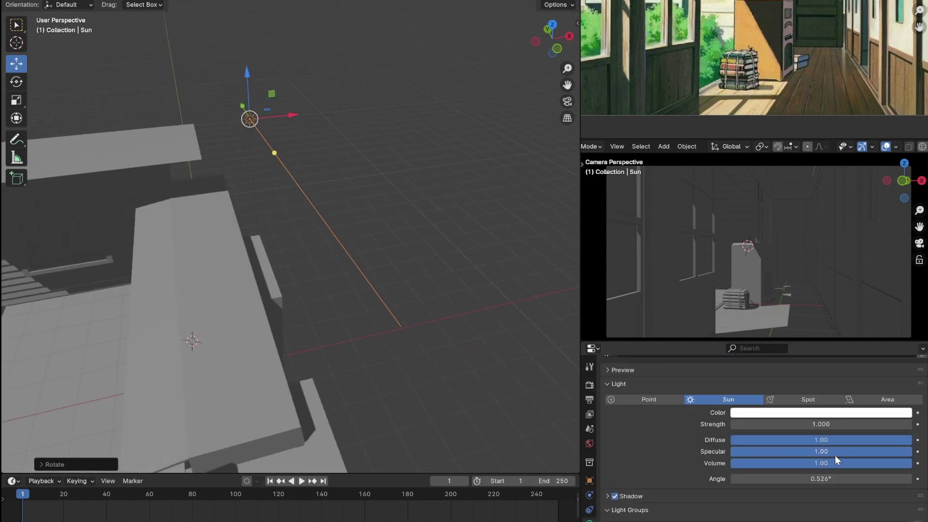
click(830, 424)
text(3)
key(Return)
scroll(297, 139, up, 2)
Fine-tune the sun's rotation about the global Y axis to match the reference's light patch on the corridor floor
shift+middle_drag(297, 138, 297, 185)
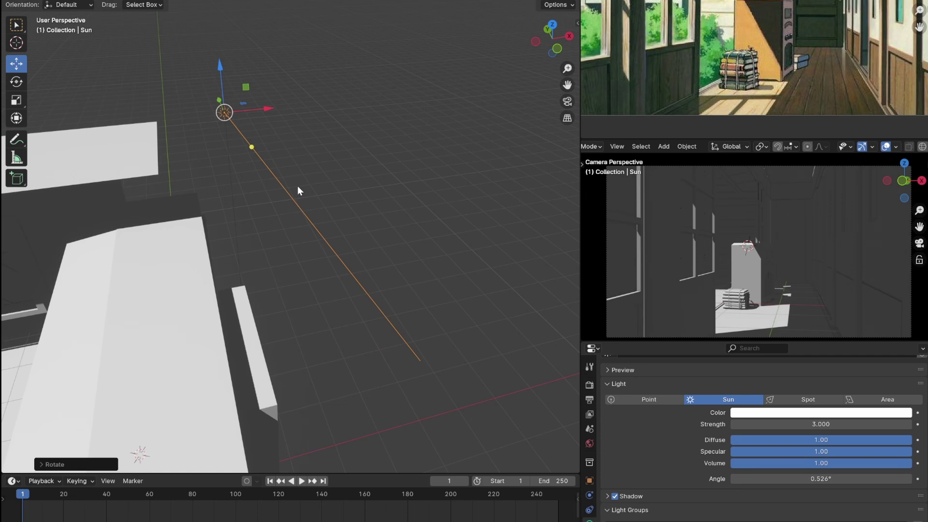
key(r)
key(y)
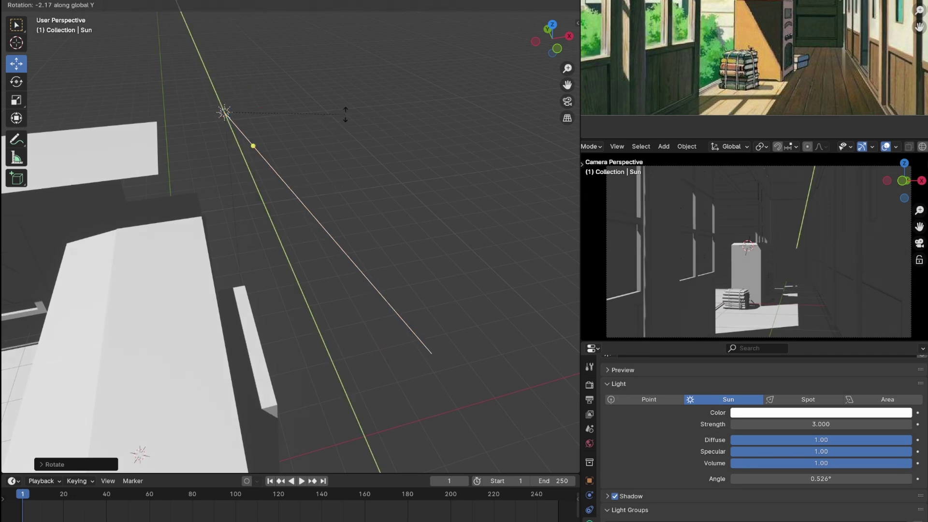
click(377, 150)
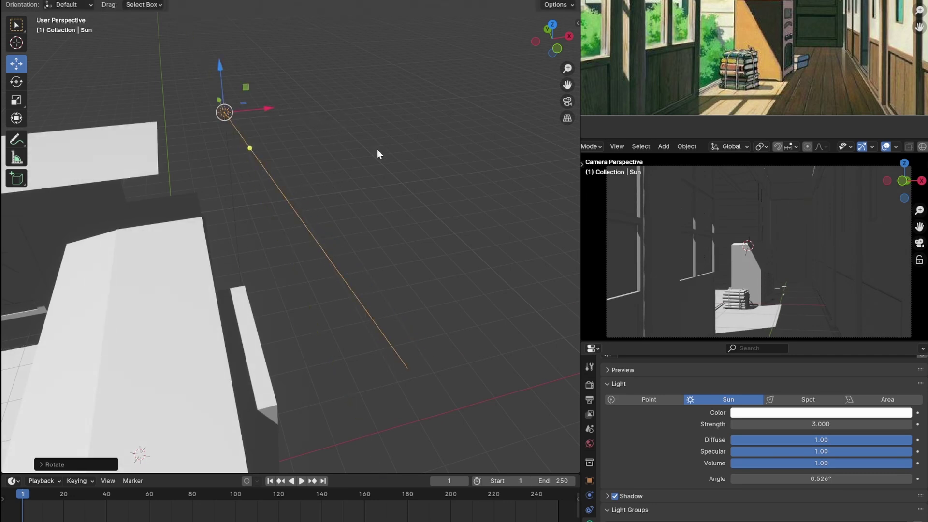
middle_drag(377, 150, 317, 210)
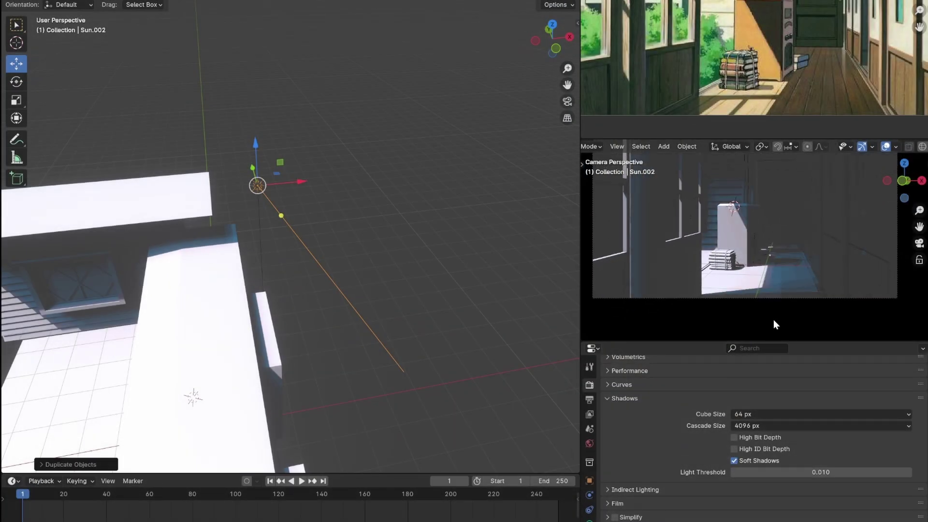
Try a shadow cube size of 4096 px, compare the shadows in the camera view, and return it to 64 px
scroll(776, 320, up, 5)
scroll(773, 292, down, 3)
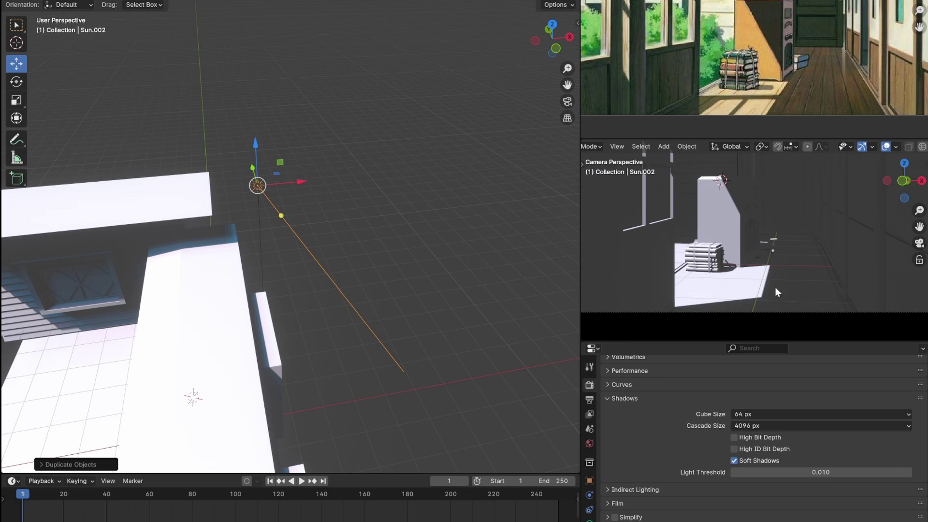
scroll(756, 312, up, 3)
click(774, 413)
click(770, 495)
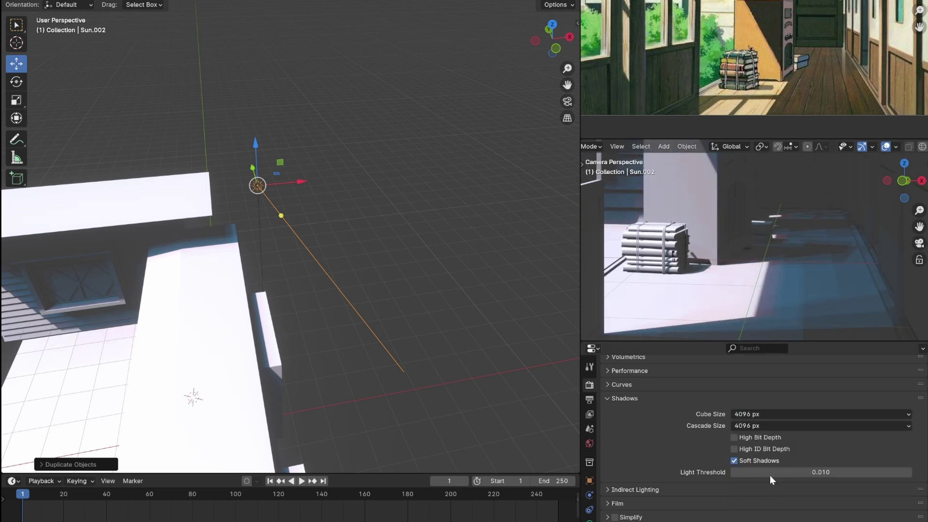
click(768, 415)
click(768, 426)
scroll(748, 271, down, 4)
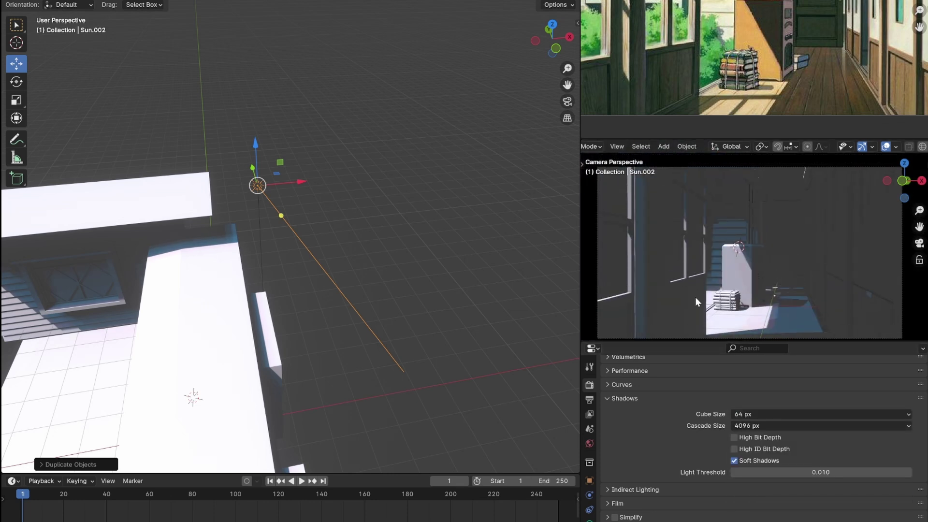
Set the blue sun light's strength to 1.5 and its angle to 25°
click(589, 518)
scroll(770, 447, up, 3)
click(816, 404)
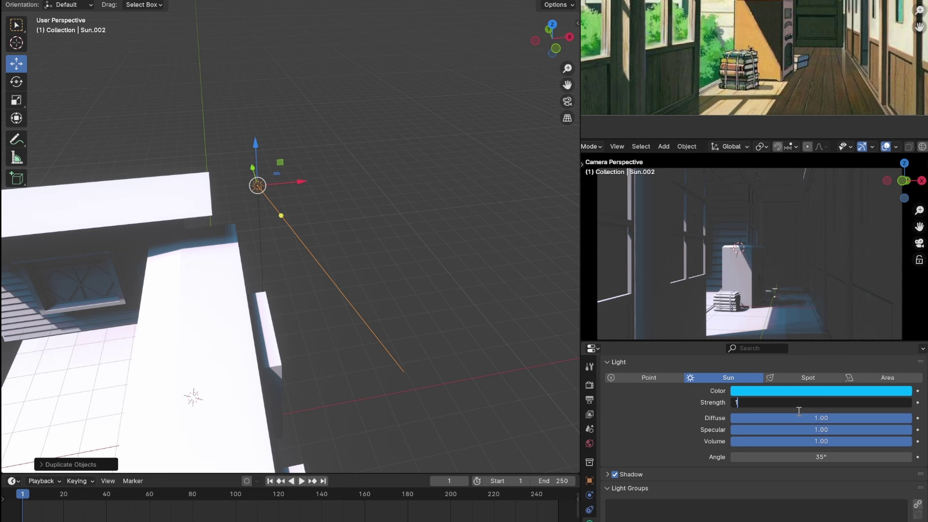
text(.5)
key(Return)
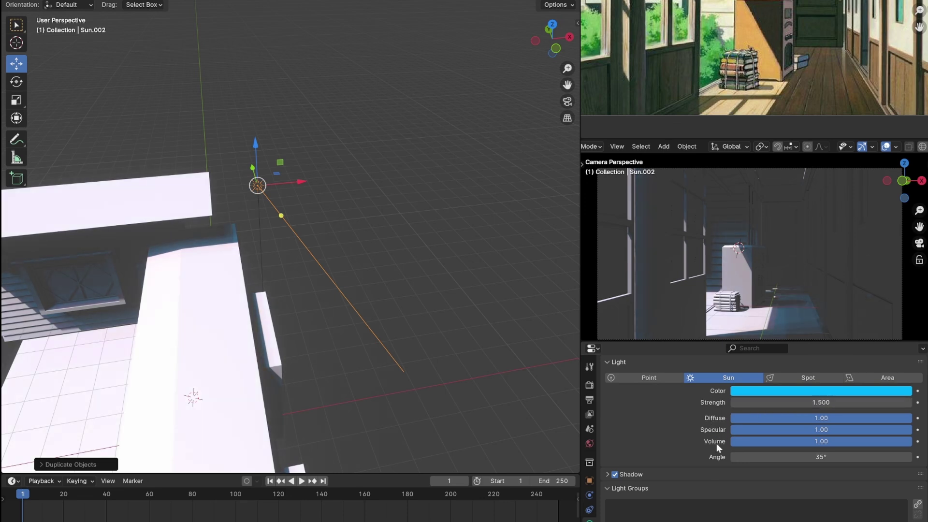
drag(795, 457, 780, 457)
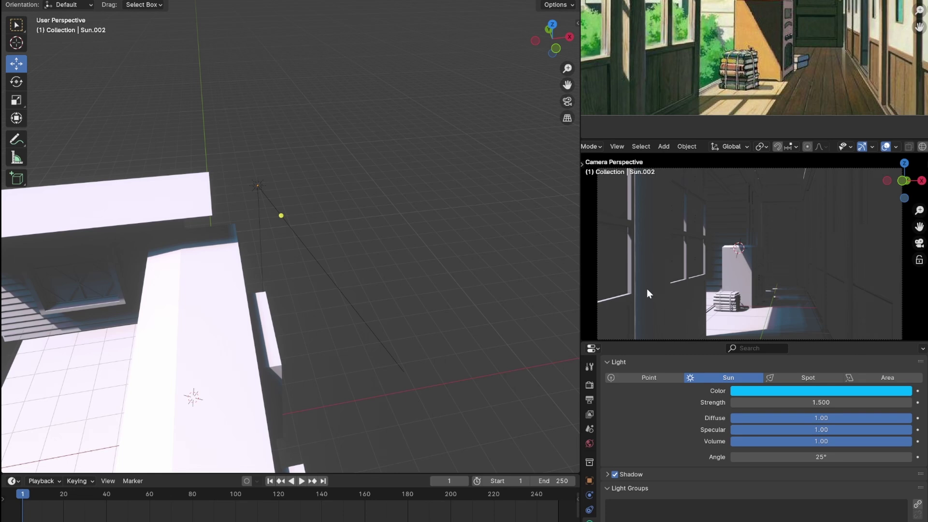
Examine the corridor's ceiling, windows and floor in the camera view for stray light
shift+middle_drag(808, 242, 776, 298)
scroll(776, 298, up, 4)
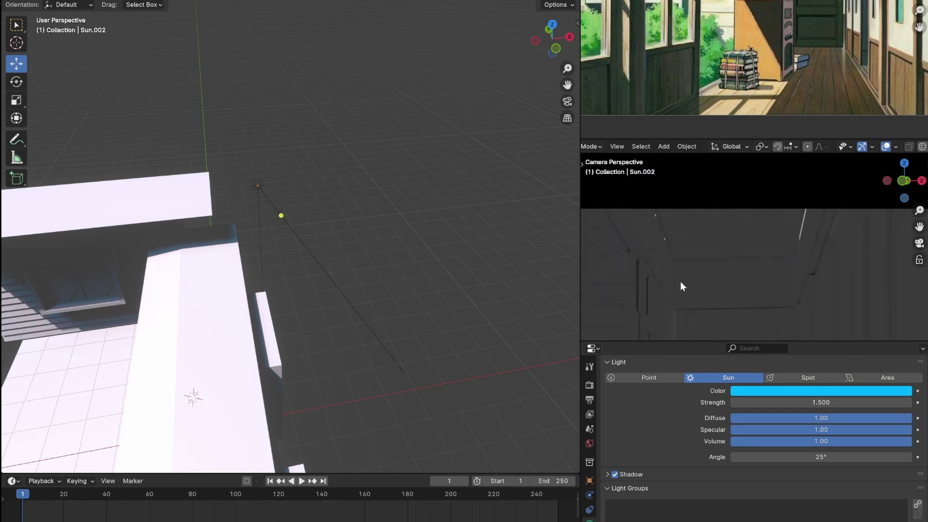
scroll(679, 281, down, 2)
shift+middle_drag(680, 292, 836, 199)
scroll(706, 302, down, 3)
shift+middle_drag(706, 301, 710, 212)
scroll(709, 211, down, 2)
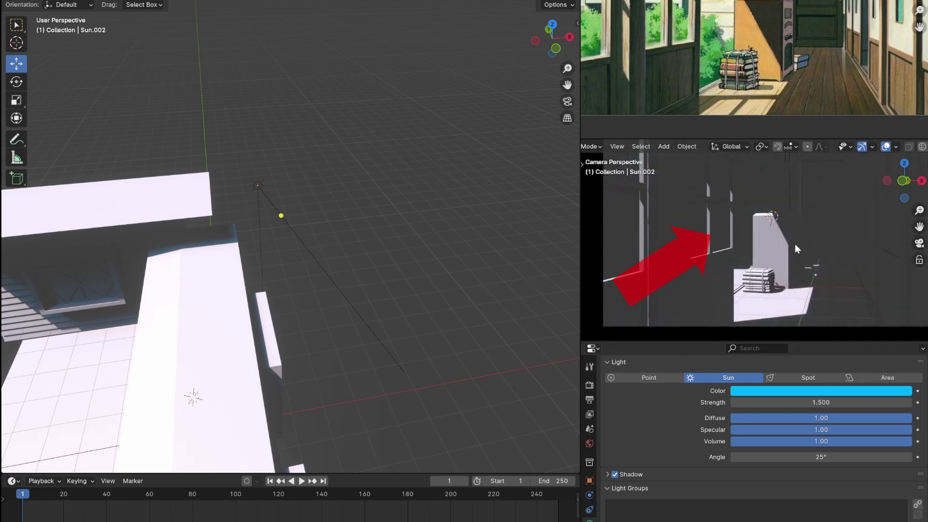
shift+middle_drag(795, 245, 760, 212)
scroll(735, 307, up, 4)
Try a Solidify modifier on the corridor's ceiling object to block the stray light
middle_drag(406, 300, 257, 235)
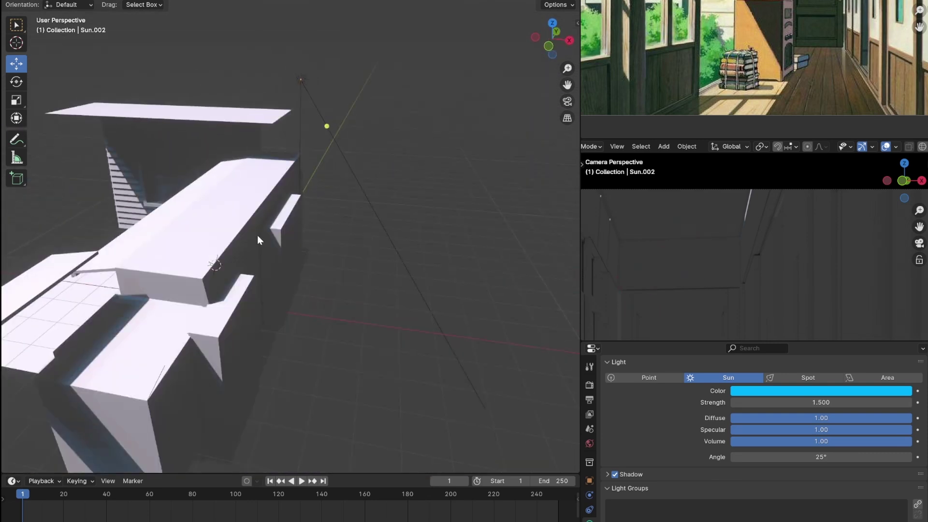
click(270, 239)
click(256, 264)
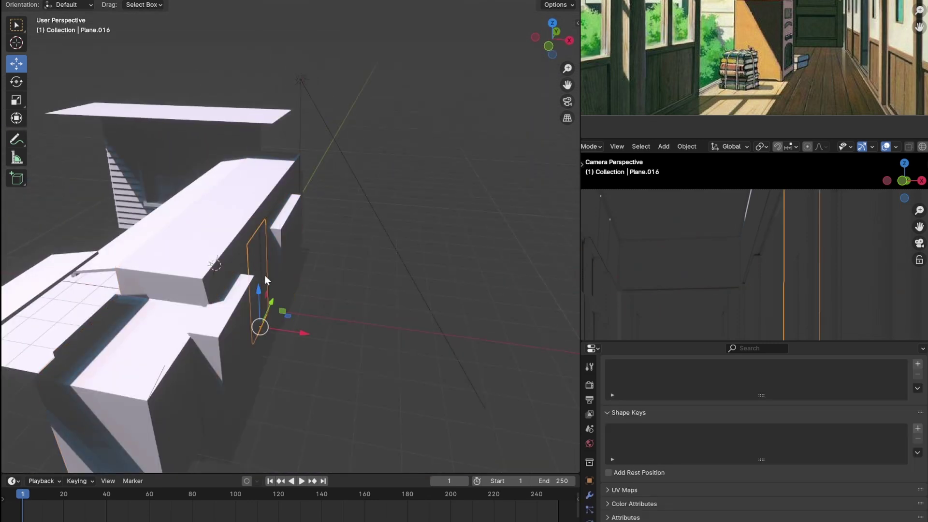
middle_drag(265, 274, 328, 232)
scroll(328, 232, up, 5)
click(299, 357)
click(288, 37)
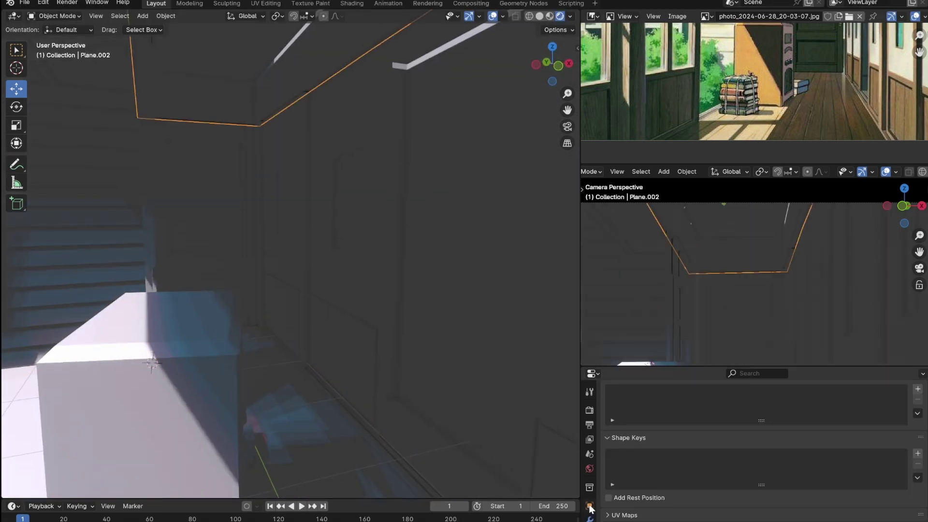
click(589, 517)
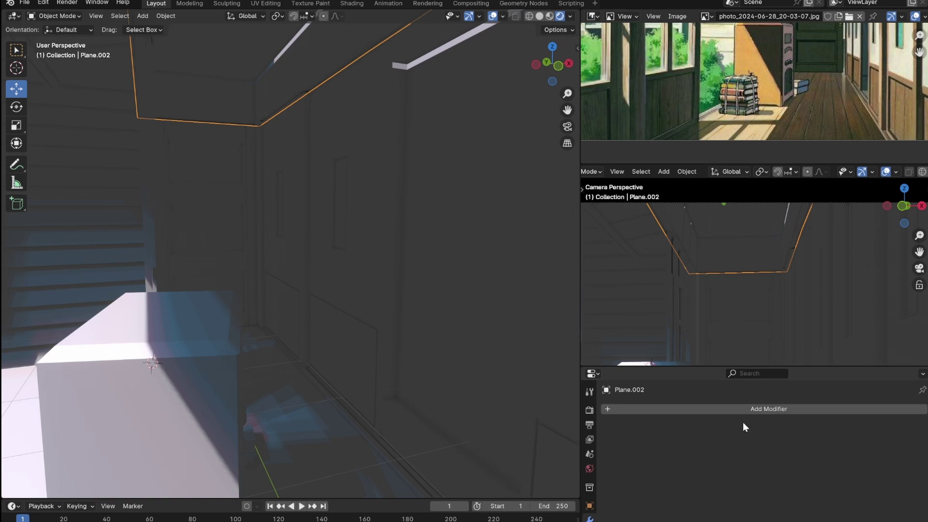
click(732, 408)
text(sol)
key(Return)
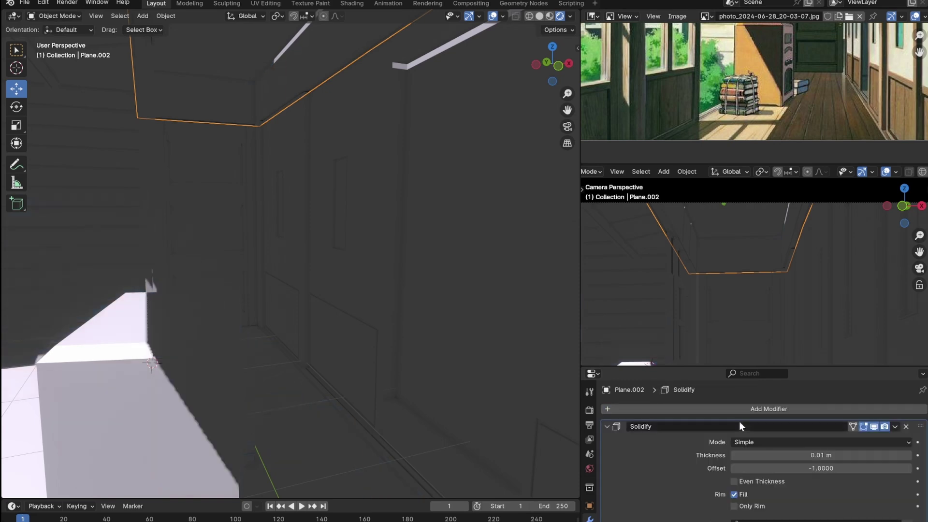
Try a Solidify thickness of about -0.13 m on the ceiling object, then remove the modifier
scroll(403, 207, down, 5)
shift+middle_drag(403, 207, 362, 262)
drag(835, 452, 821, 429)
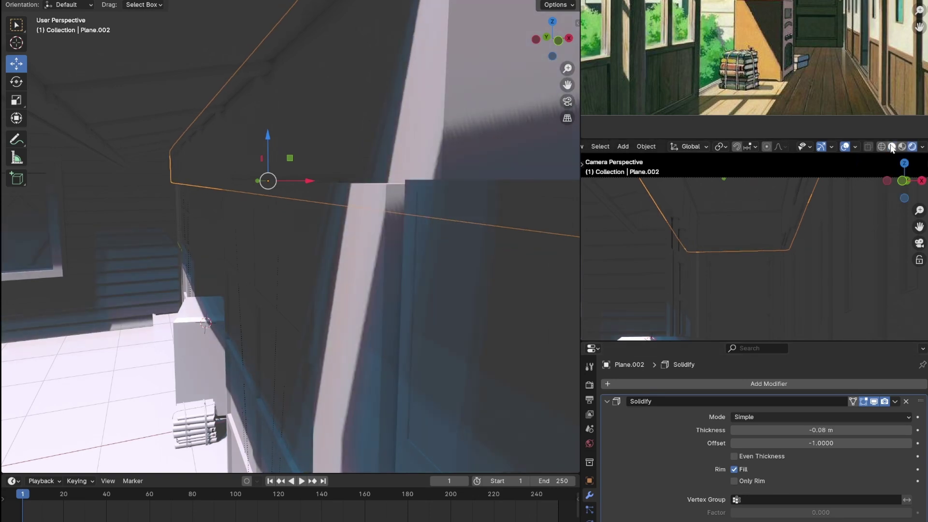
click(892, 147)
click(911, 146)
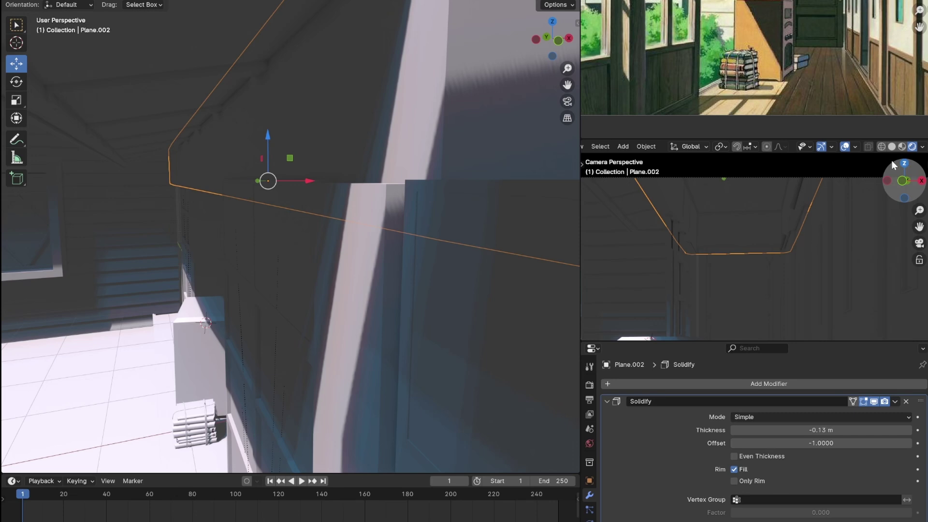
click(905, 401)
scroll(343, 262, down, 10)
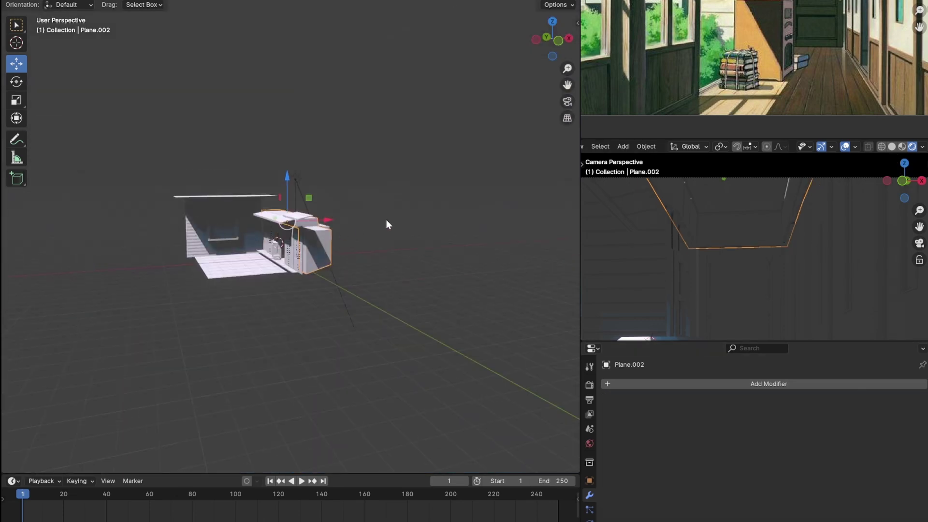
scroll(818, 214, down, 1)
middle_drag(367, 280, 393, 298)
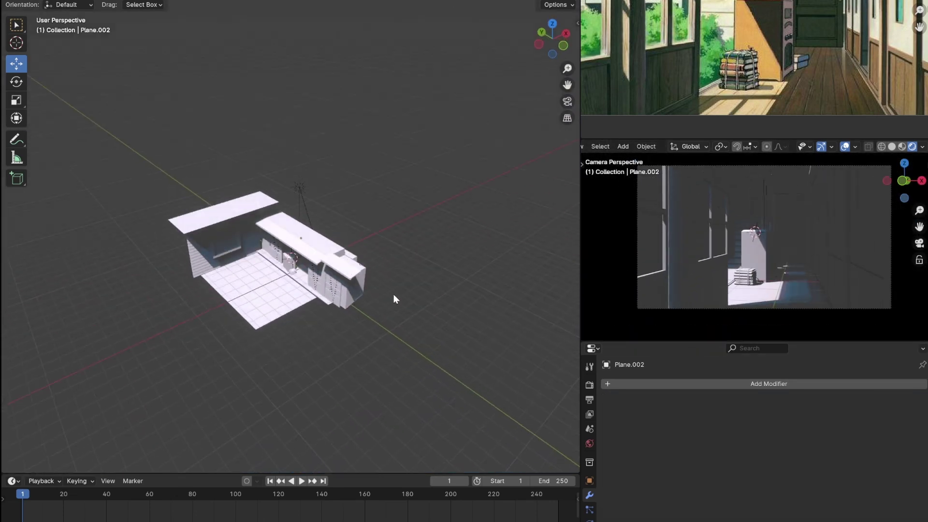
scroll(311, 242, up, 6)
middle_drag(306, 262, 353, 181)
key(shift+a)
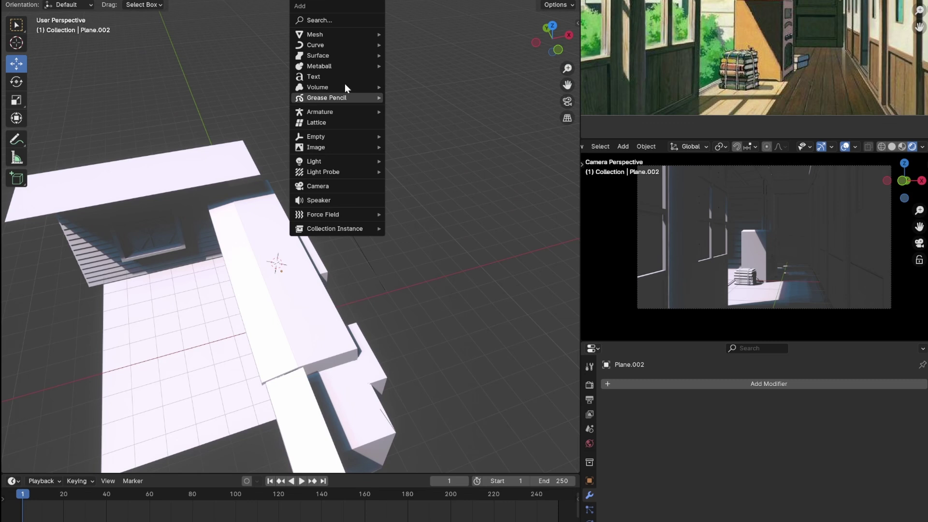
mouse_move(372, 35)
click(427, 39)
key(x)
click(365, 153)
Add a cube, position it above the corridor building and scale it up to serve as a light blocker
key(shift+a)
mouse_move(376, 137)
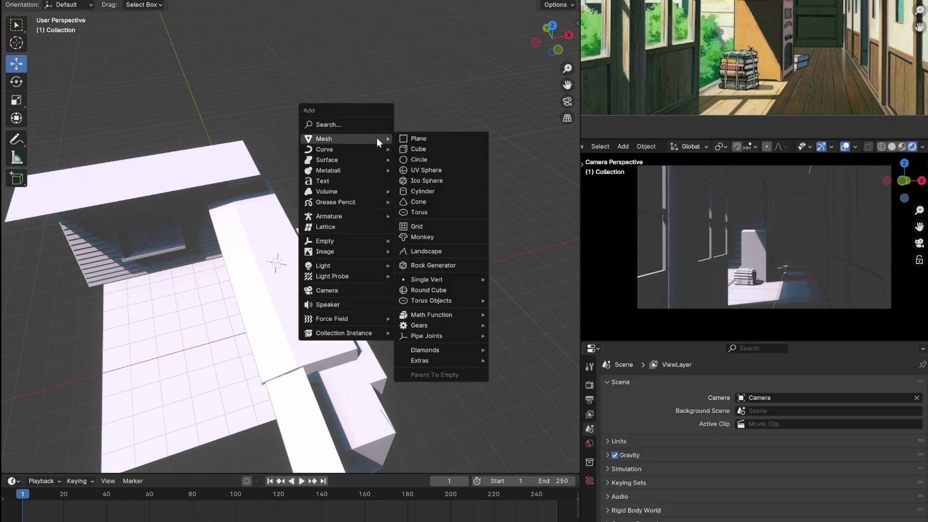
click(411, 149)
key(g)
click(303, 194)
key(s)
click(359, 221)
middle_drag(358, 220, 437, 186)
middle_drag(285, 152, 341, 162)
Delete the cube's underside and courtyard-facing faces in Edit Mode to make an open shell
key(Tab)
key(x)
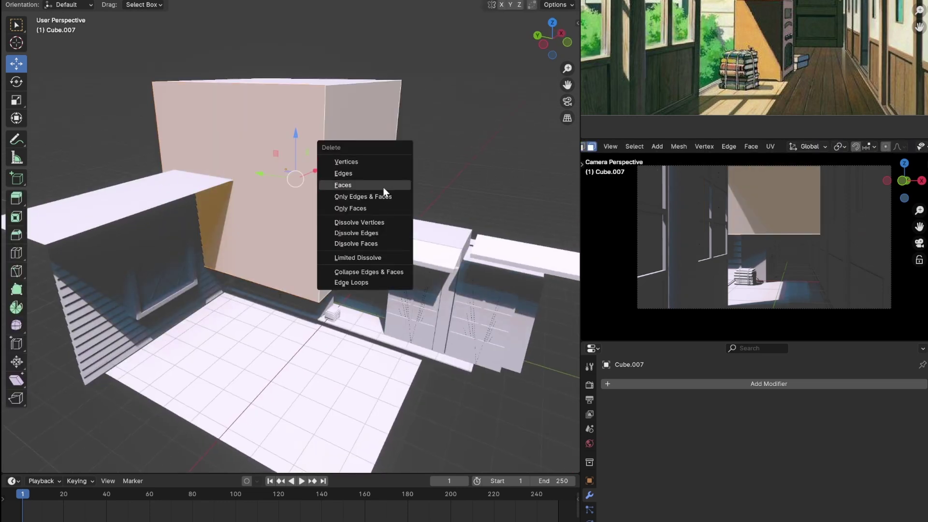
click(343, 185)
middle_drag(411, 211, 231, 207)
scroll(220, 216, down, 1)
Raise the shell's top face and reposition the whole shell mesh behind the corridor
click(231, 207)
click(283, 127)
middle_drag(283, 126, 288, 104)
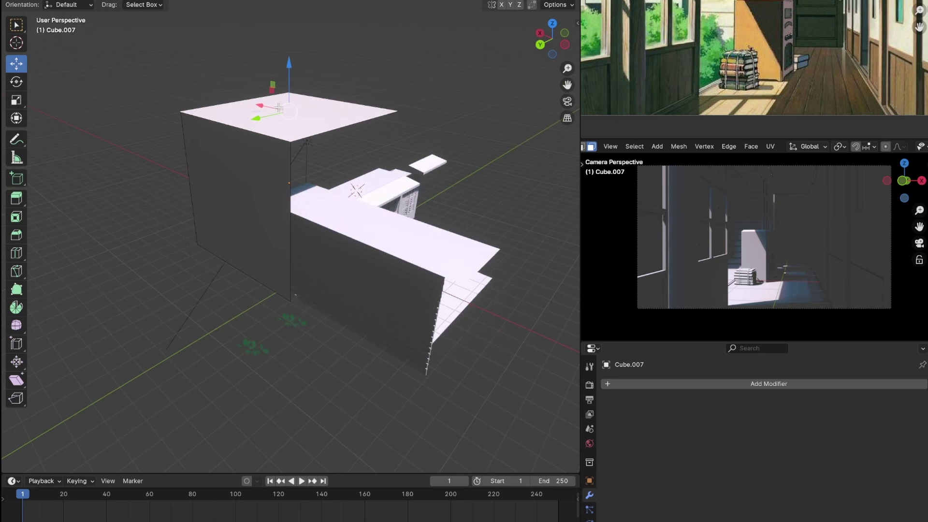
drag(289, 67, 292, 34)
key(a)
drag(272, 116, 269, 153)
Move the shell's open courtyard-side edges outward along X so its top extends over the corridor
middle_drag(269, 153, 173, 173)
key(2)
click(199, 136)
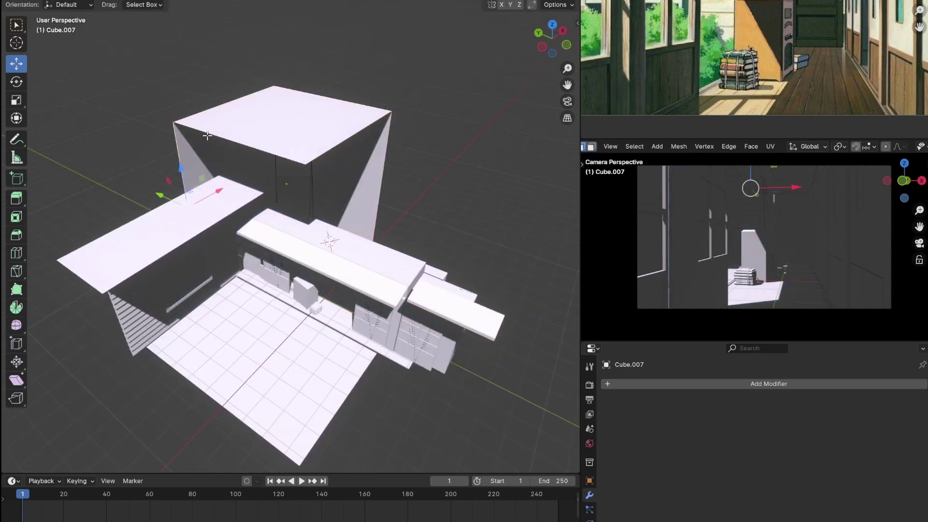
key(shift+z)
drag(245, 181, 200, 206)
key(shift+z)
Extend the shell's end wall outward along the corridor's length and return to Object Mode
alt+click(383, 150)
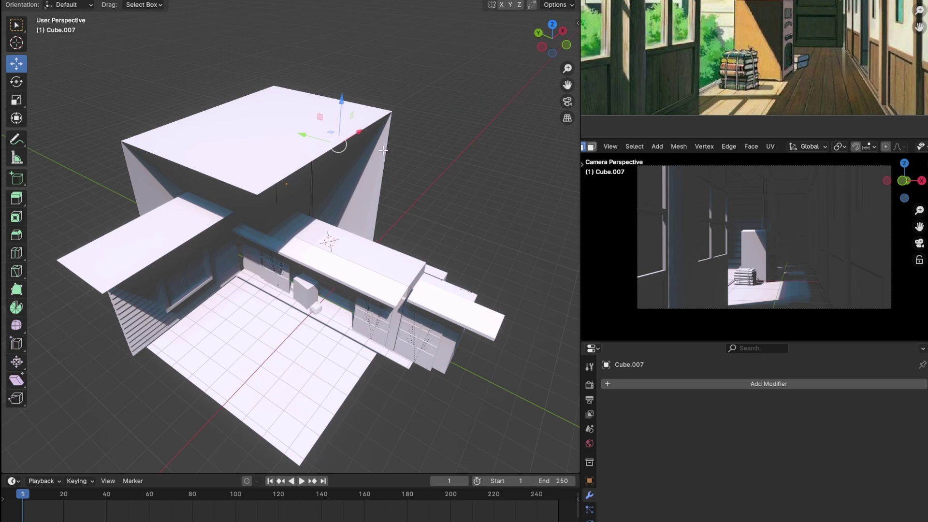
drag(315, 182, 368, 199)
middle_drag(368, 200, 310, 202)
key(Tab)
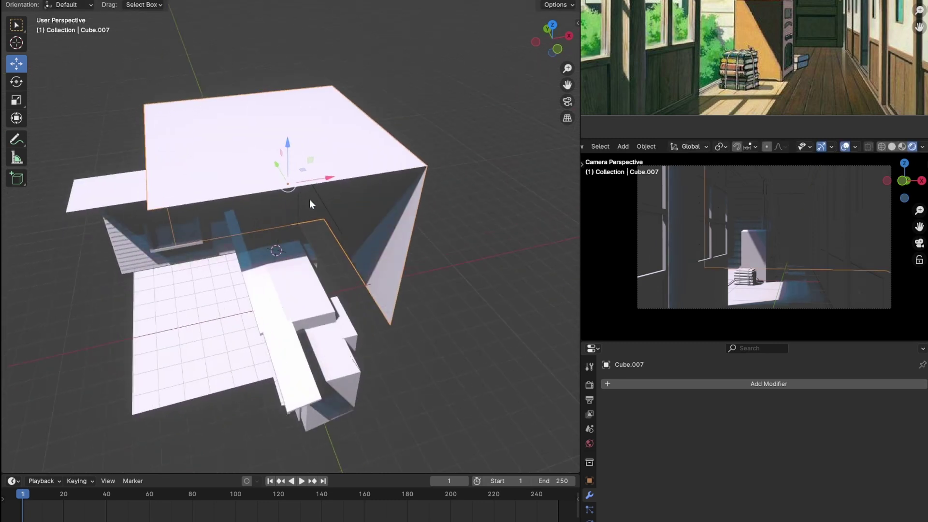
Shift the shell slightly along X away from the courtyard and check the corridor ceiling in the camera view
drag(332, 178, 350, 174)
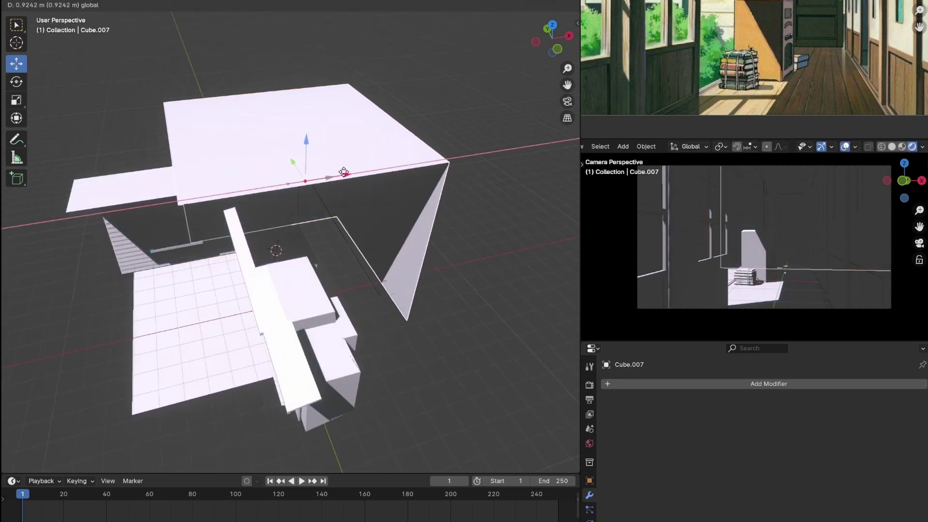
click(337, 173)
scroll(816, 230, up, 3)
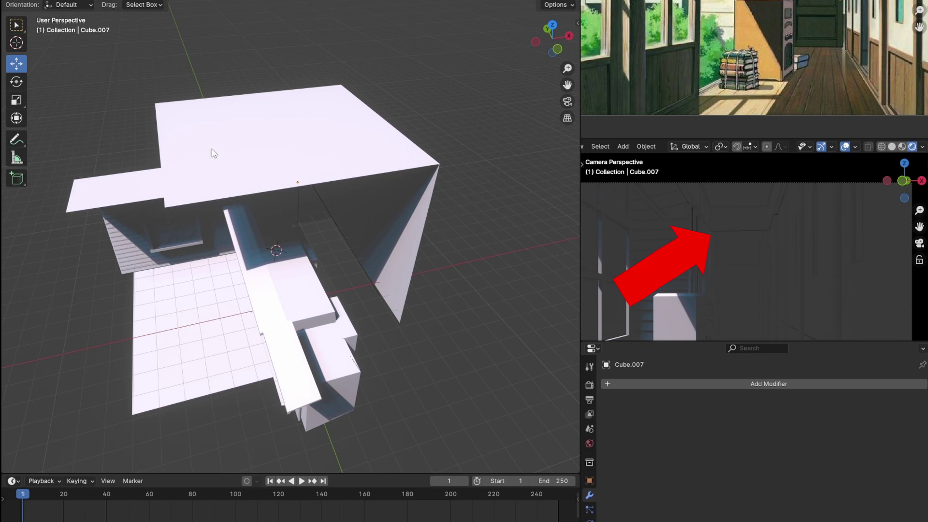
Try hiding the light-blocking shell and undo the hiding
key(h)
key(ctrl+z)
scroll(804, 263, down, 2)
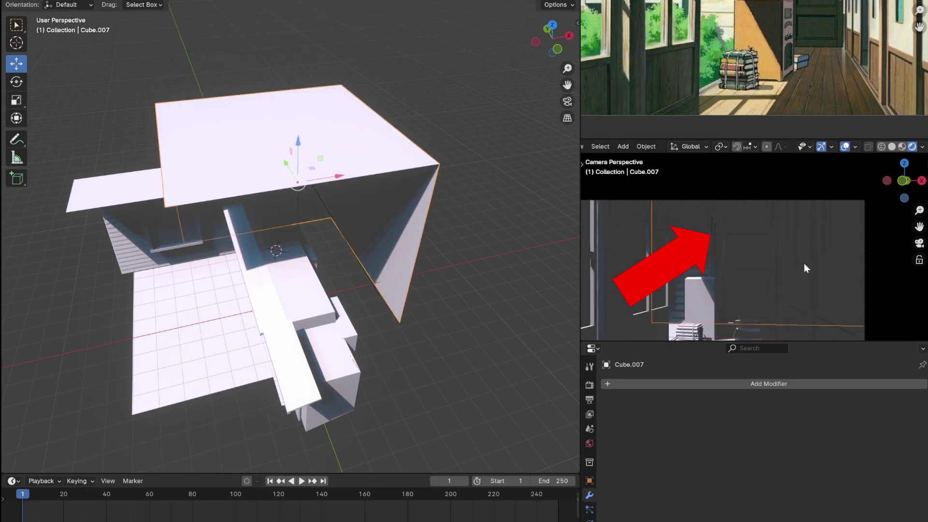
Make the shell's material see-through with a Transparent BSDF surface and the Alpha Blend blend mode
middle_drag(417, 213, 437, 160)
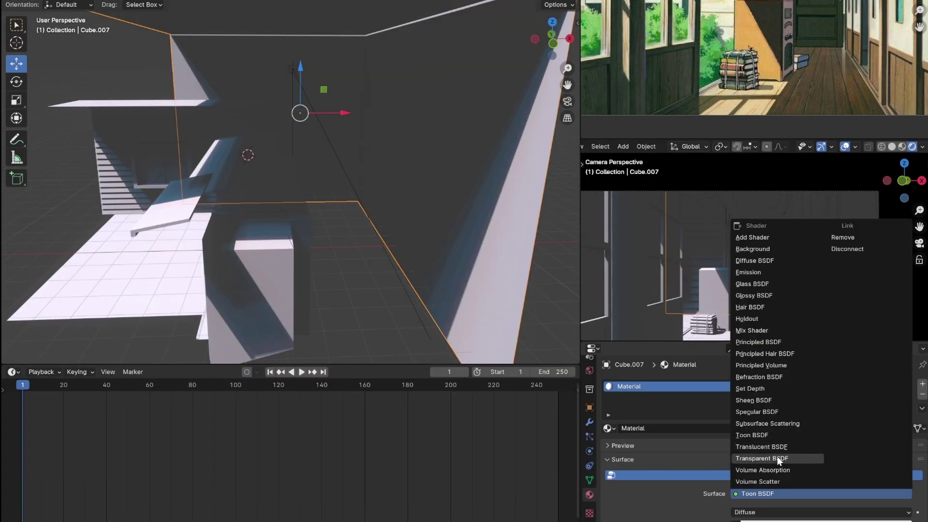
click(776, 456)
scroll(743, 248, down, 3)
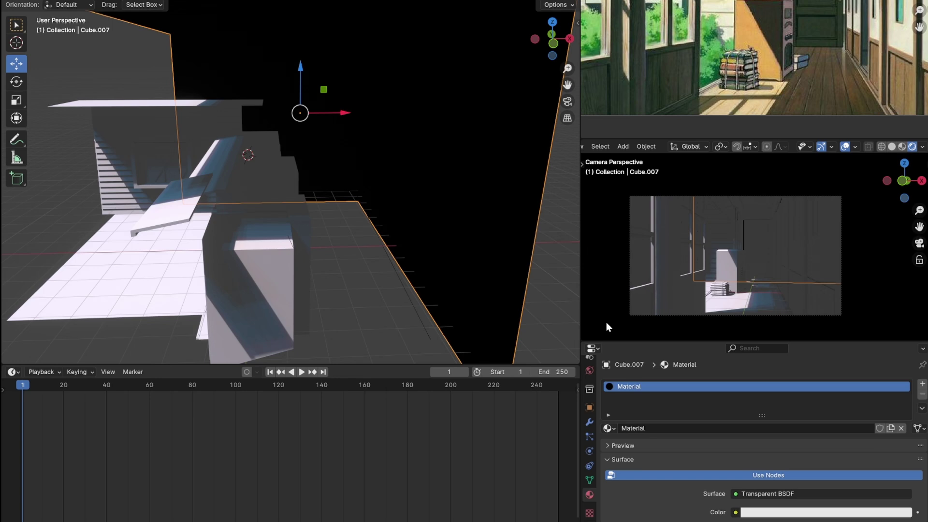
scroll(738, 486, down, 6)
click(770, 411)
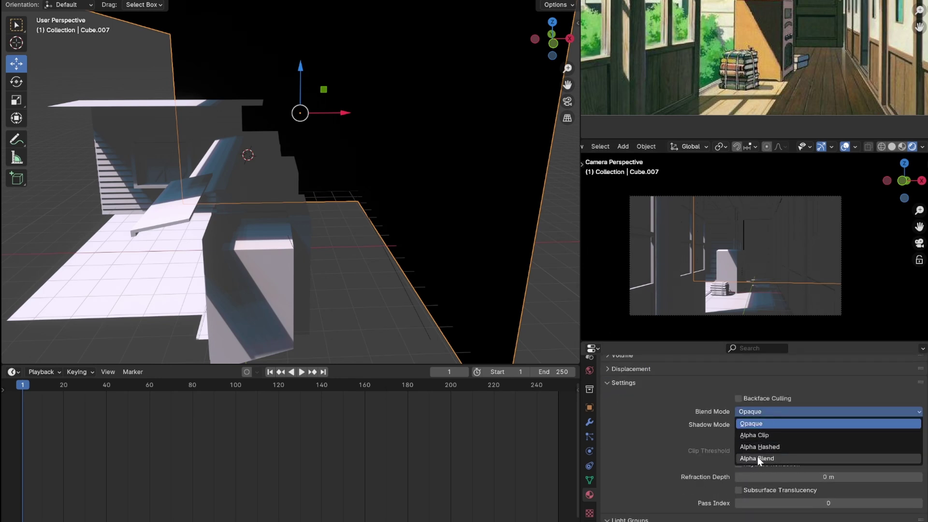
click(757, 458)
Try the None and Alpha Hashed shadow modes on the shell's material and return it to Opaque
click(761, 425)
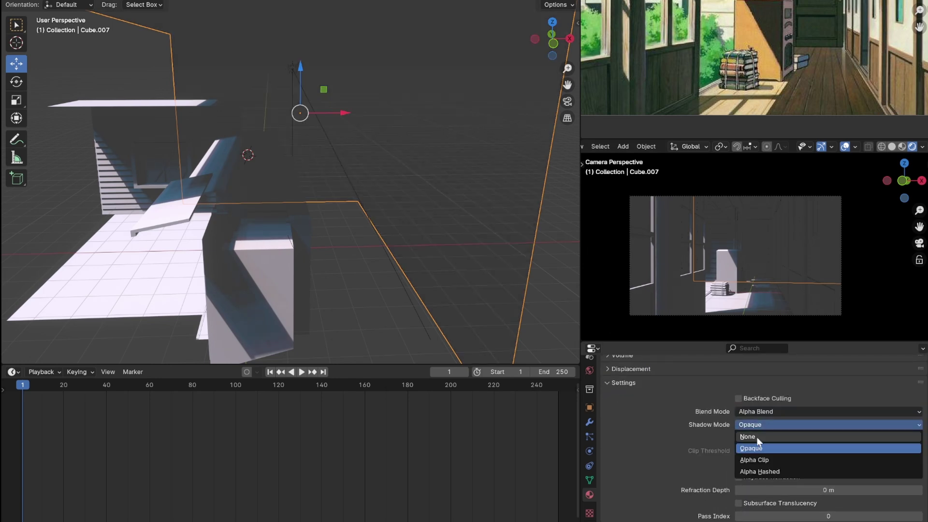
click(757, 435)
click(759, 427)
click(757, 472)
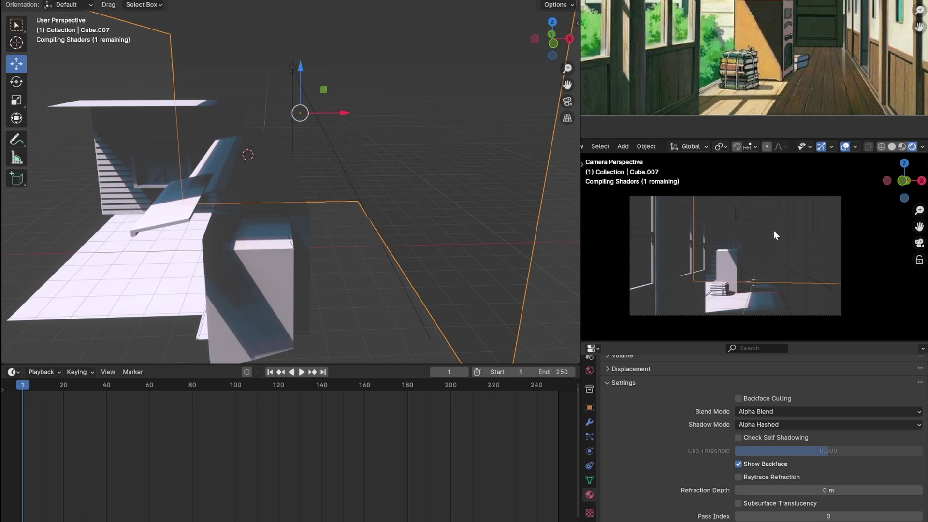
click(772, 425)
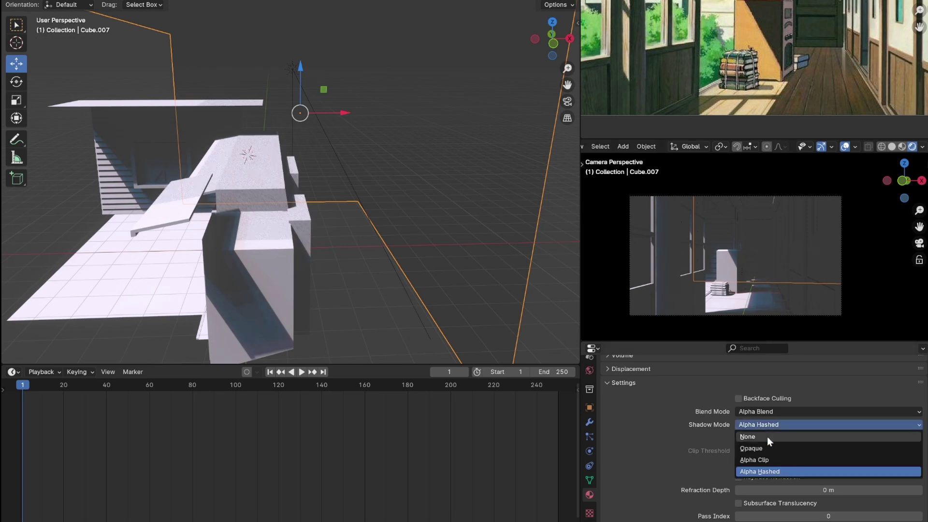
click(767, 437)
Deselect the shell and check the corridor's shadows in the camera view
scroll(770, 259, up, 2)
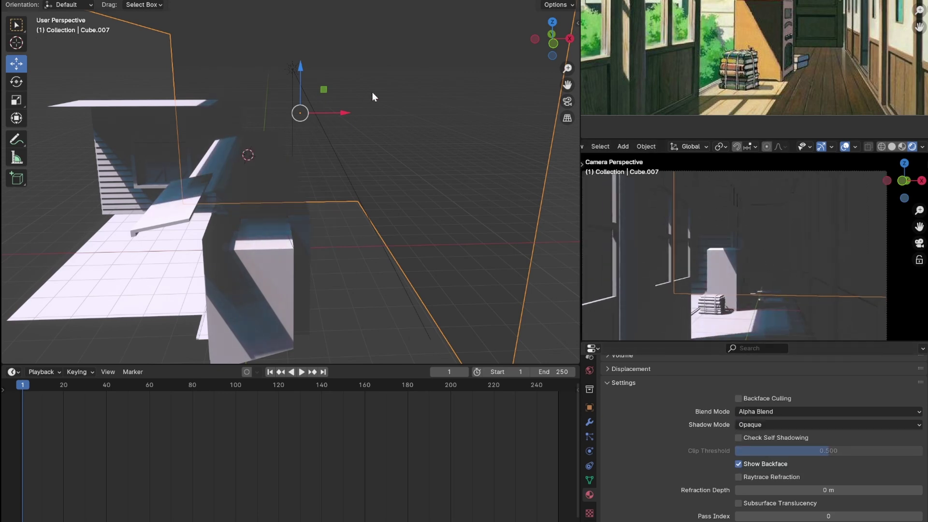
scroll(764, 259, down, 2)
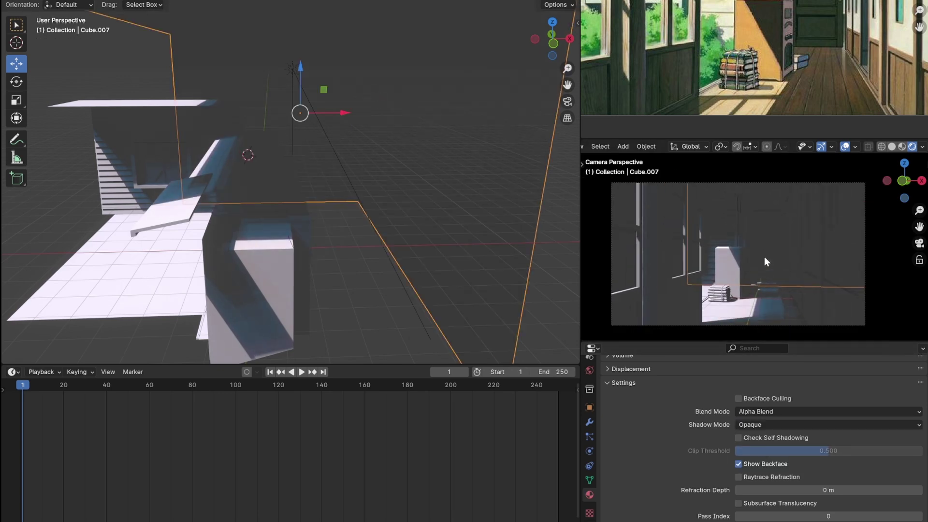
click(541, 302)
scroll(766, 276, up, 2)
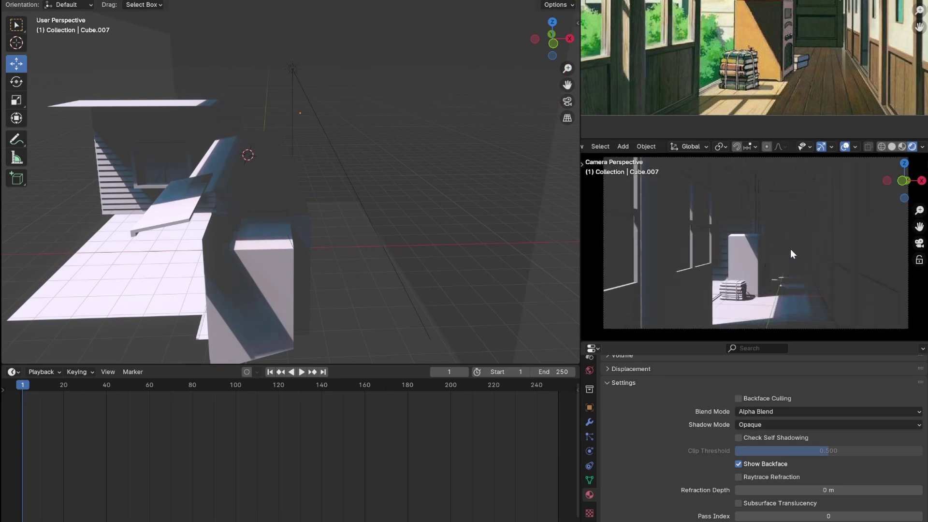